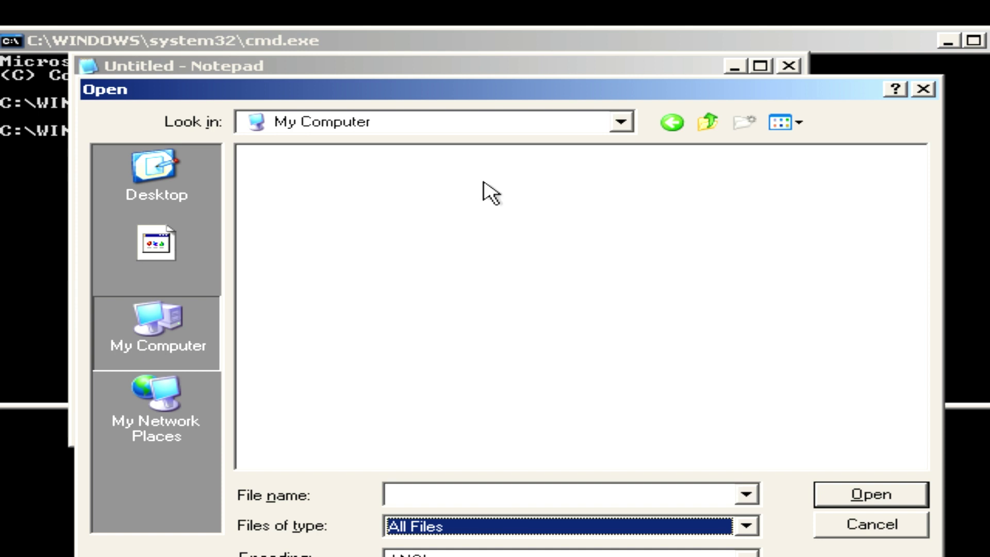
Step: Close the file Open dialog and the untitled Notepad window
right_click(478, 97)
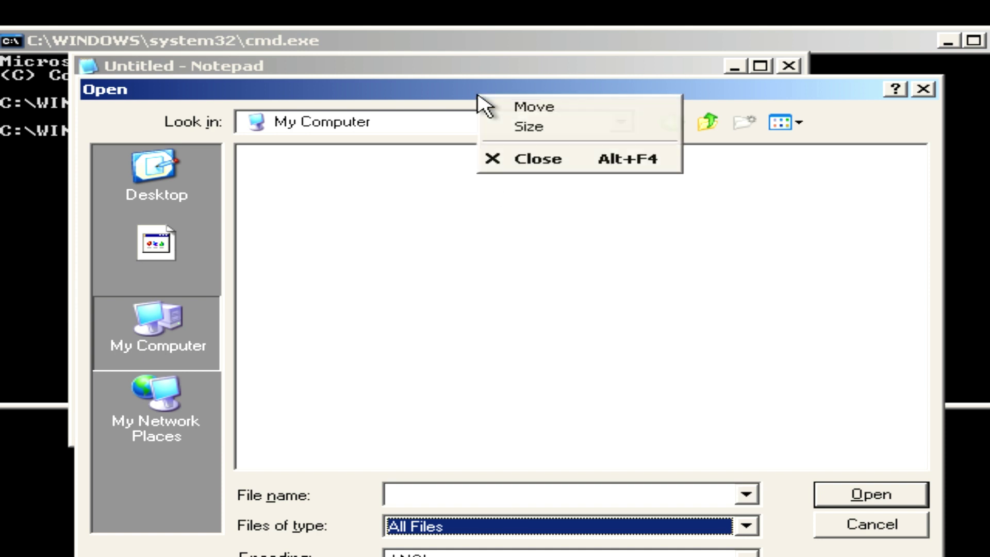
click(537, 159)
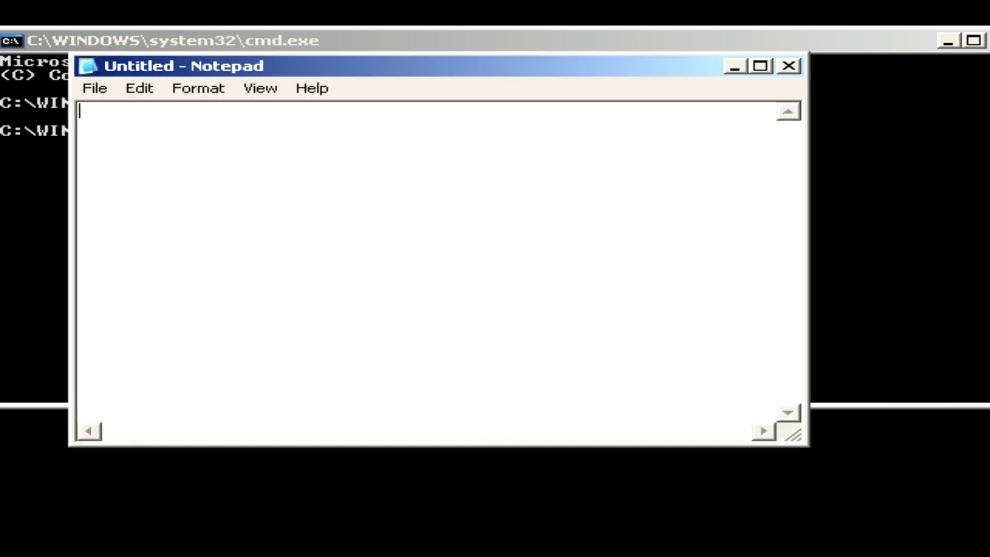
click(788, 66)
Step: End the command prompt session with the exit command
text(ew)
key(BackSpace)
key(BackSpace)
text(exit)
key(Return)
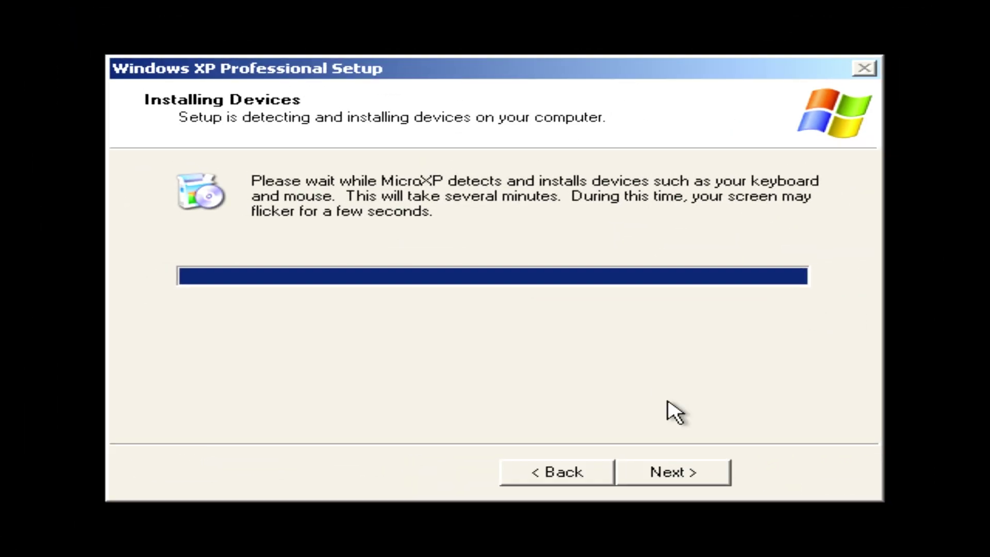
Step: Continue Windows XP Professional Setup past the device installation page and accept the last MicroXP restart
click(696, 472)
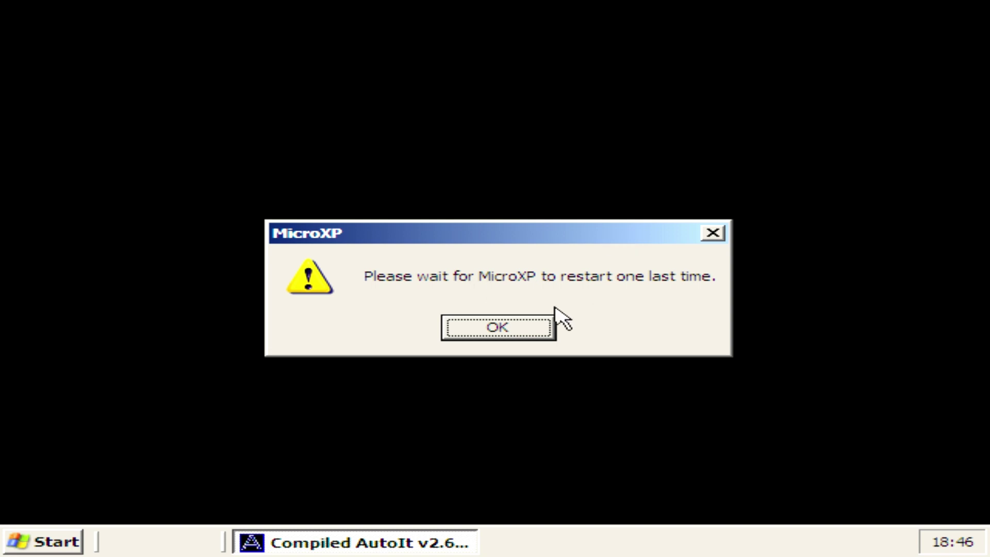
click(523, 326)
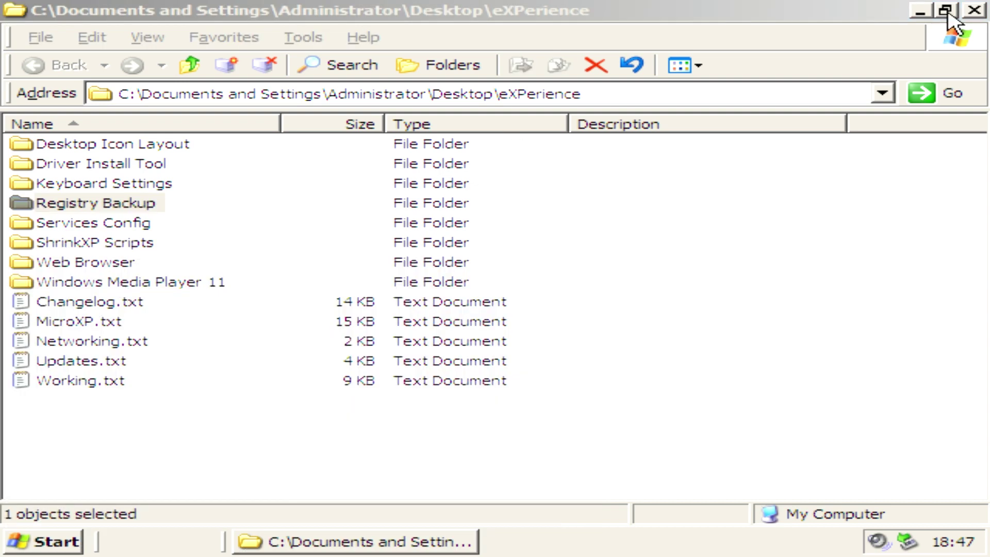
Step: Close the eXPerience folder window and open Task Manager
click(974, 10)
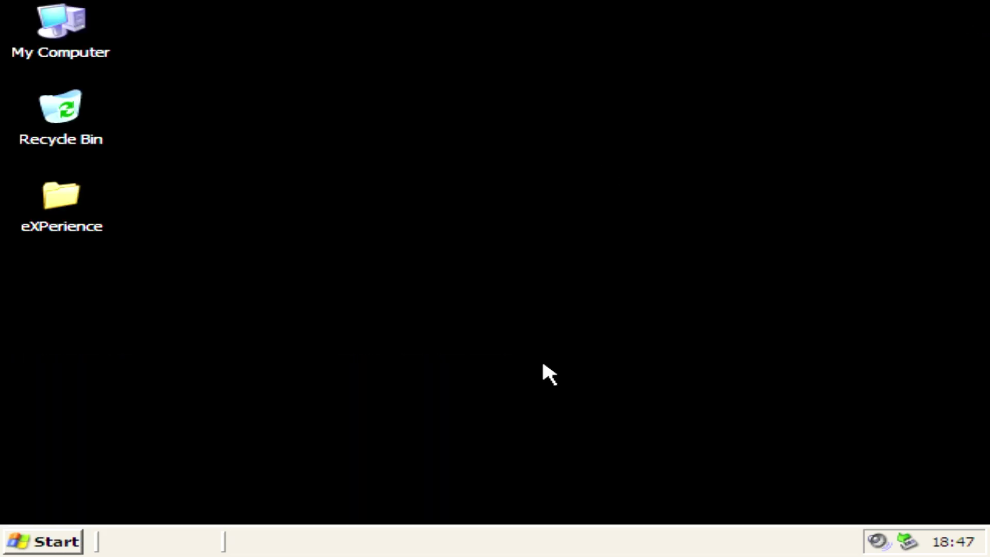
right_click(510, 543)
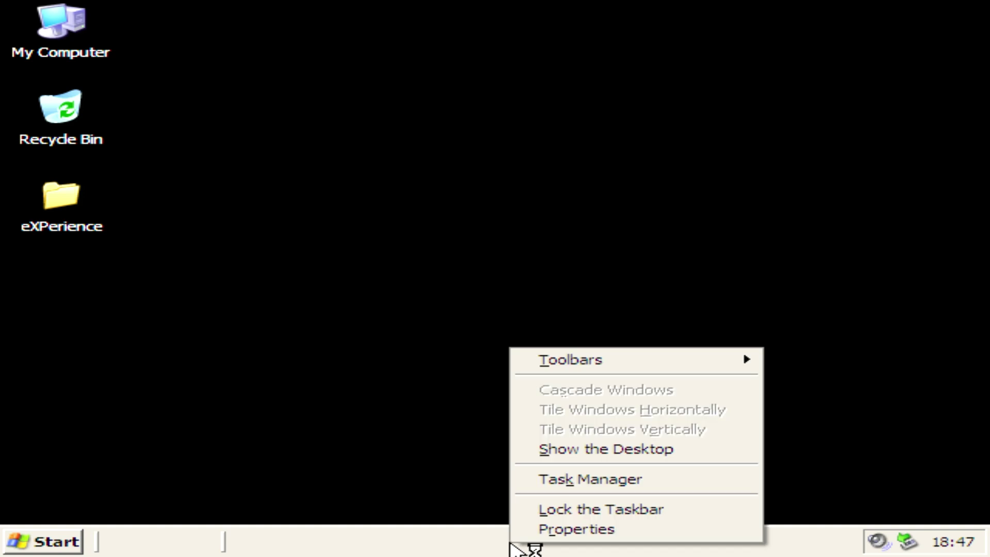
click(592, 477)
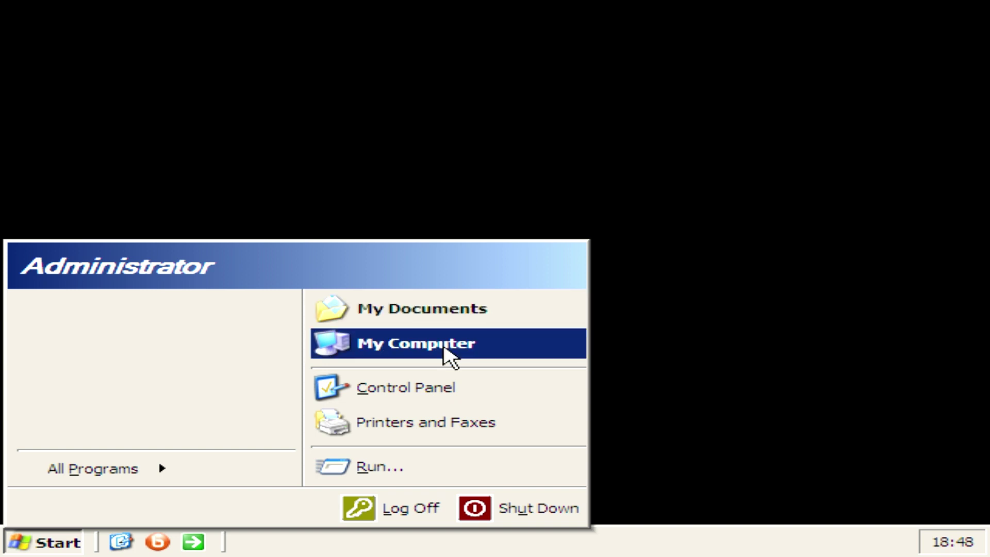
Step: Open the C: drive from My Computer and look through the contents of its WINDOWS folder
click(444, 345)
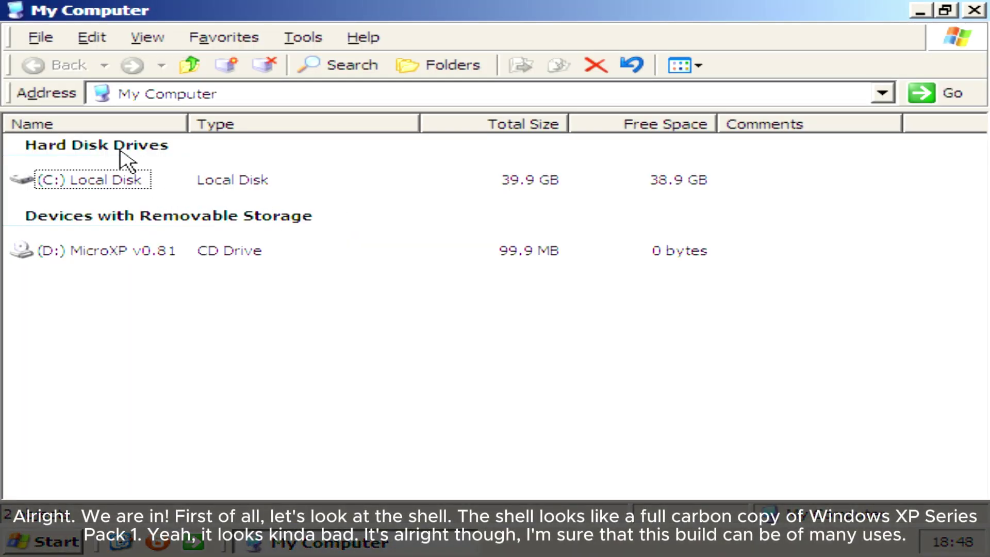
double_click(123, 180)
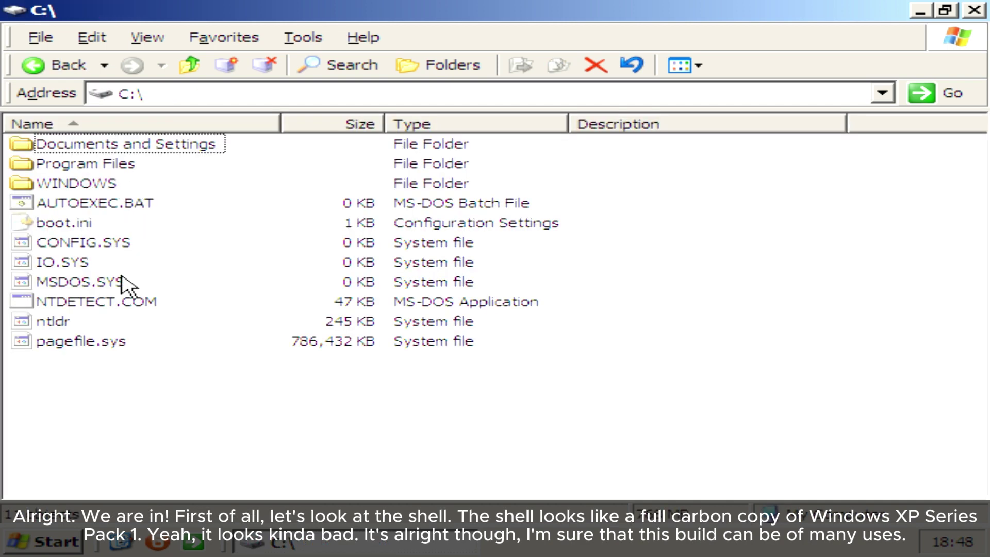
click(122, 303)
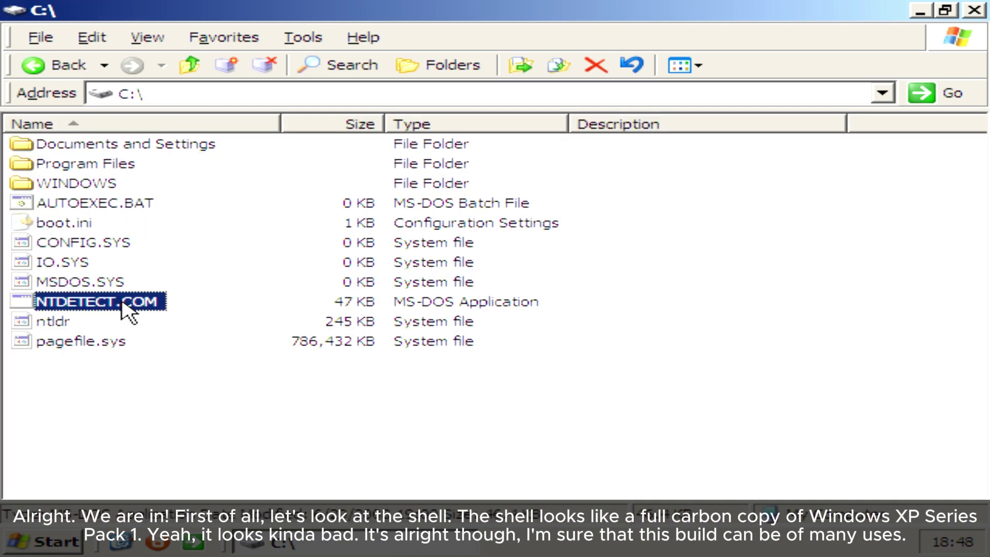
double_click(96, 184)
scroll(100, 195, down, 2)
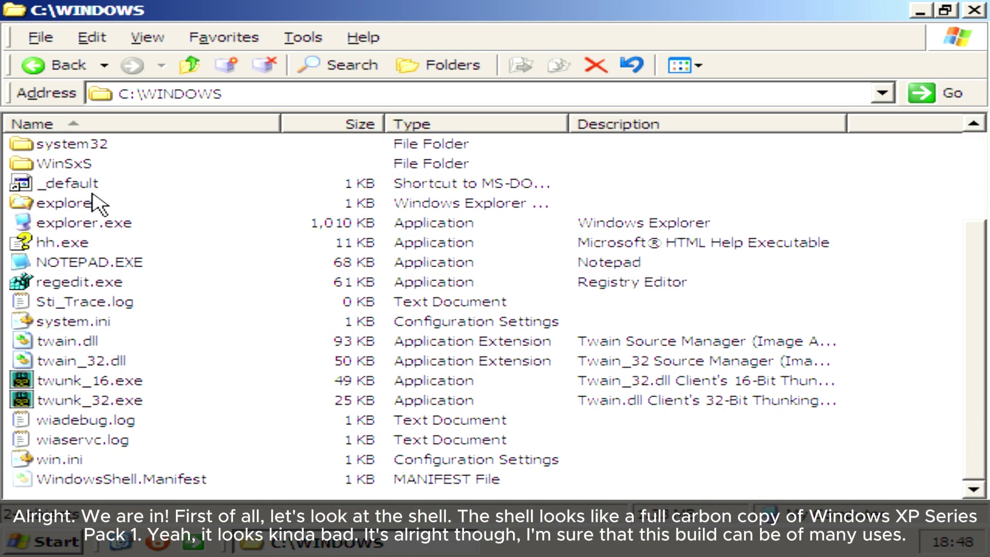
scroll(111, 283, up, 2)
Step: Open the system32 folder to view its contents and close the folder window
click(101, 266)
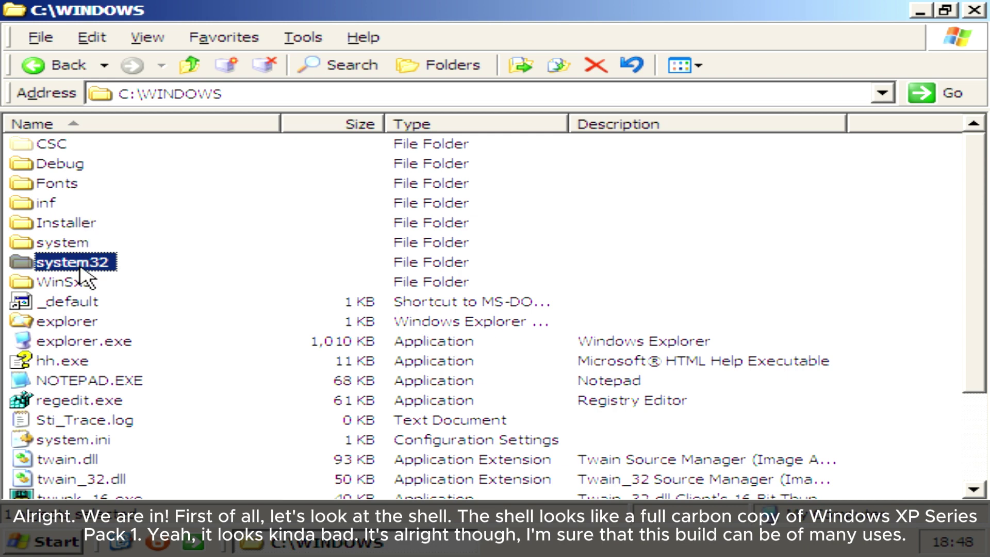
double_click(96, 264)
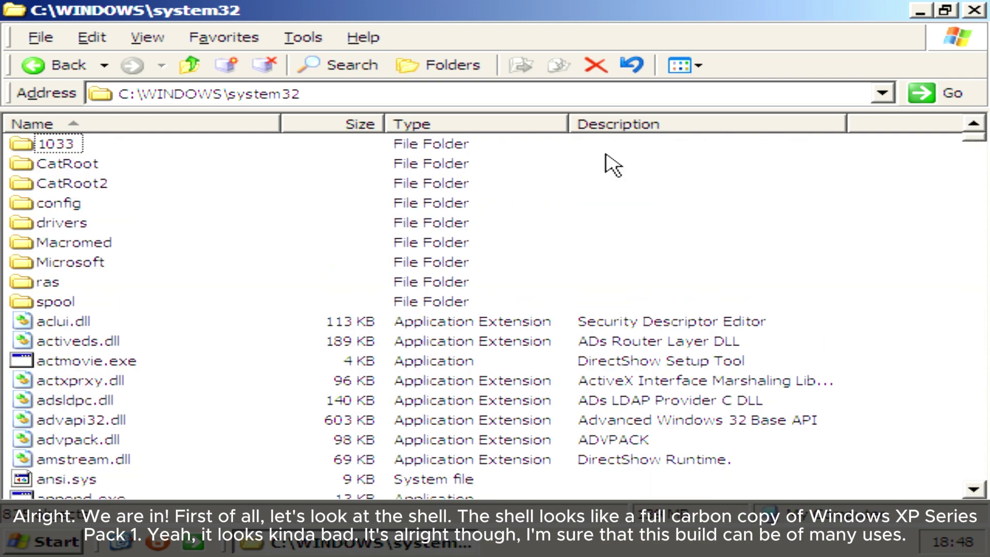
click(974, 10)
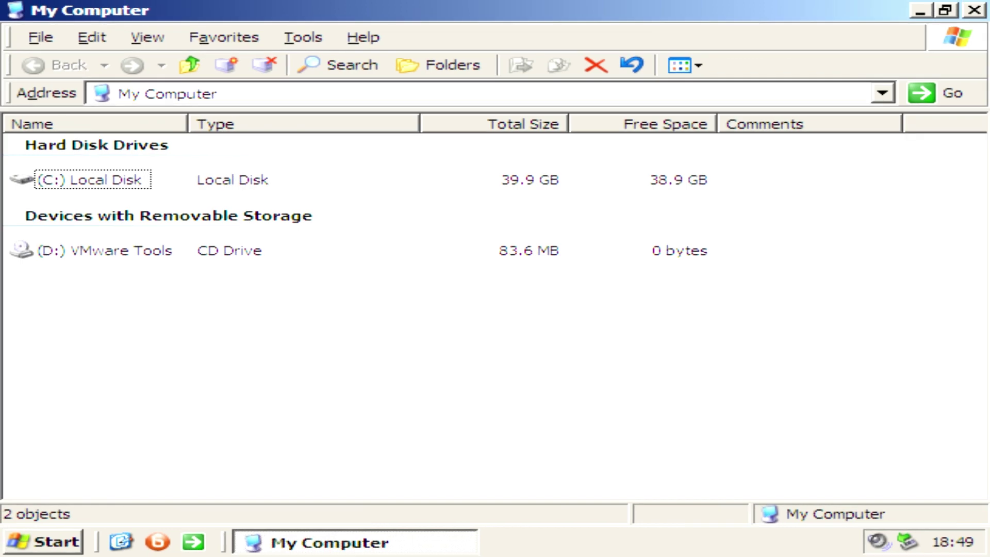
Step: Open the VMware Tools CD in drive D:, launch setup.exe, and close the drive window
right_click(141, 256)
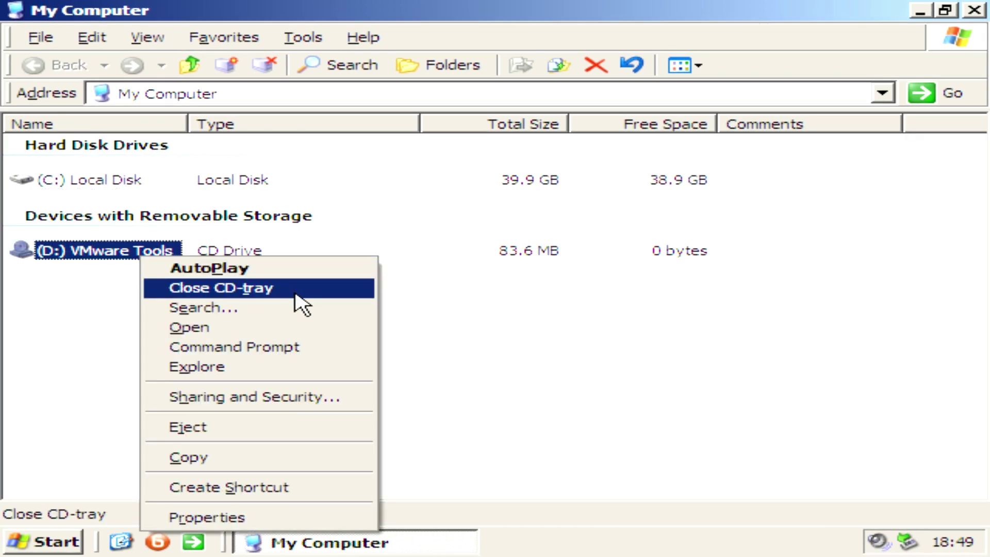
click(261, 330)
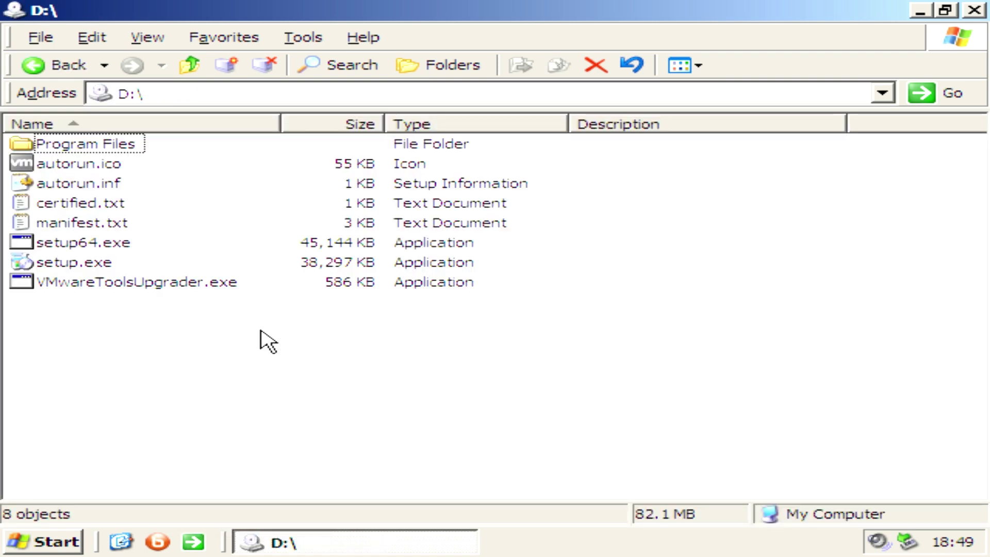
click(145, 284)
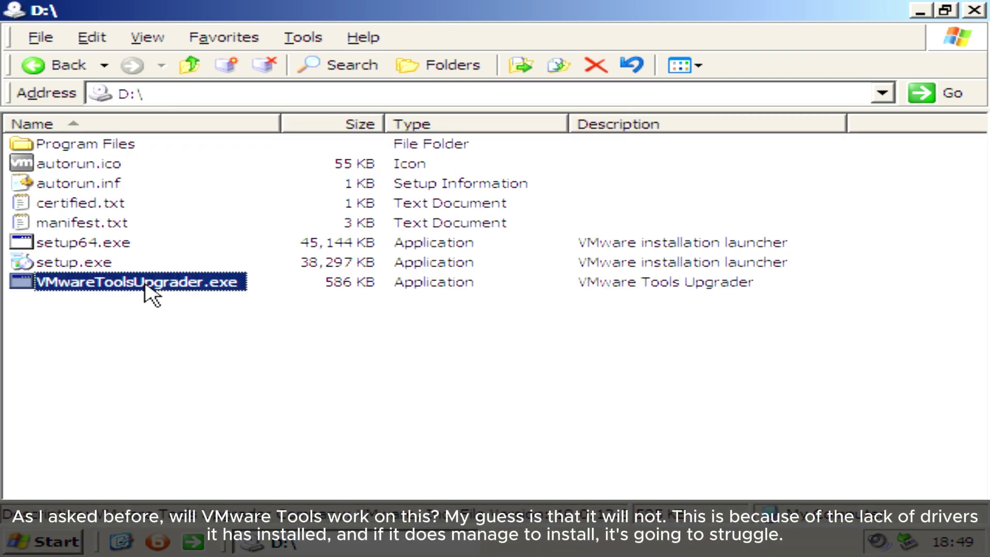
click(98, 264)
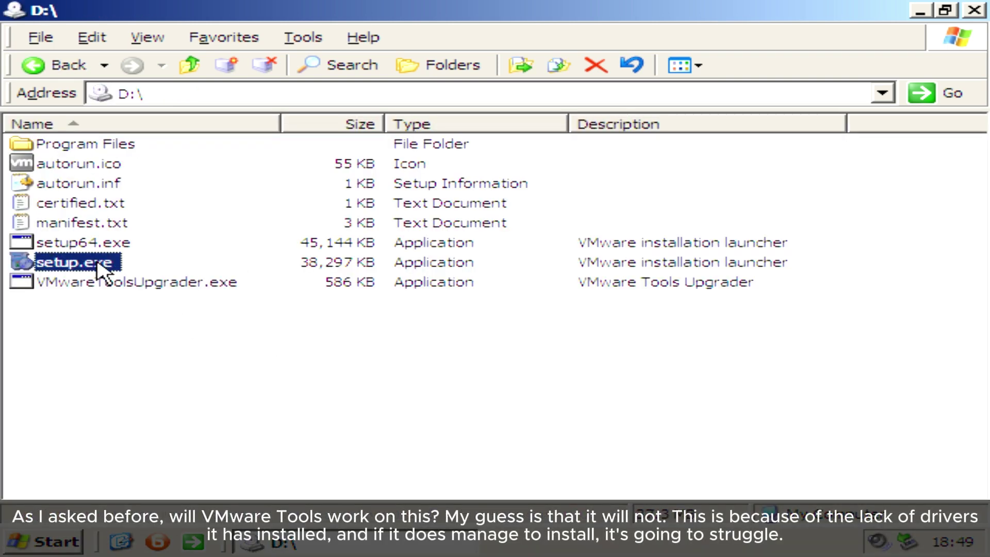
double_click(101, 266)
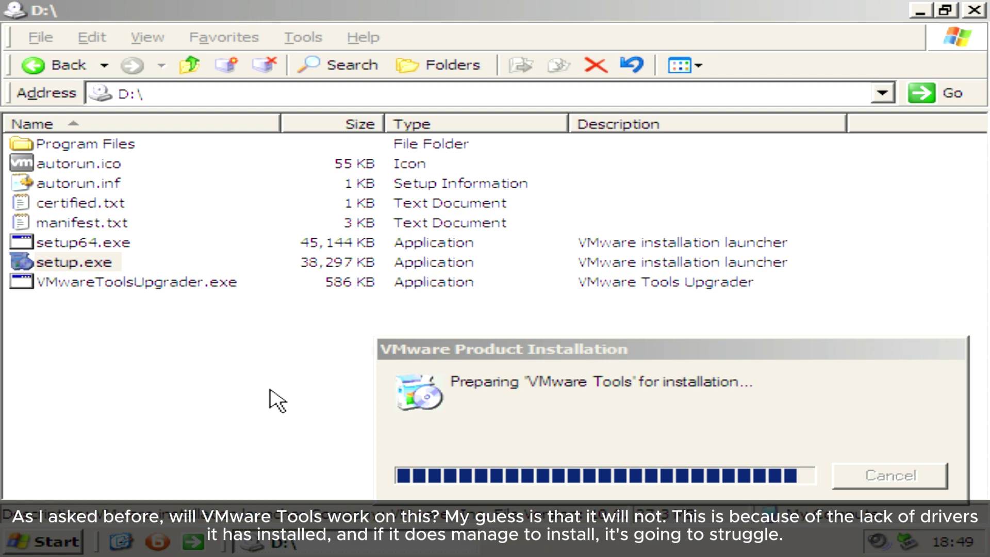
click(974, 10)
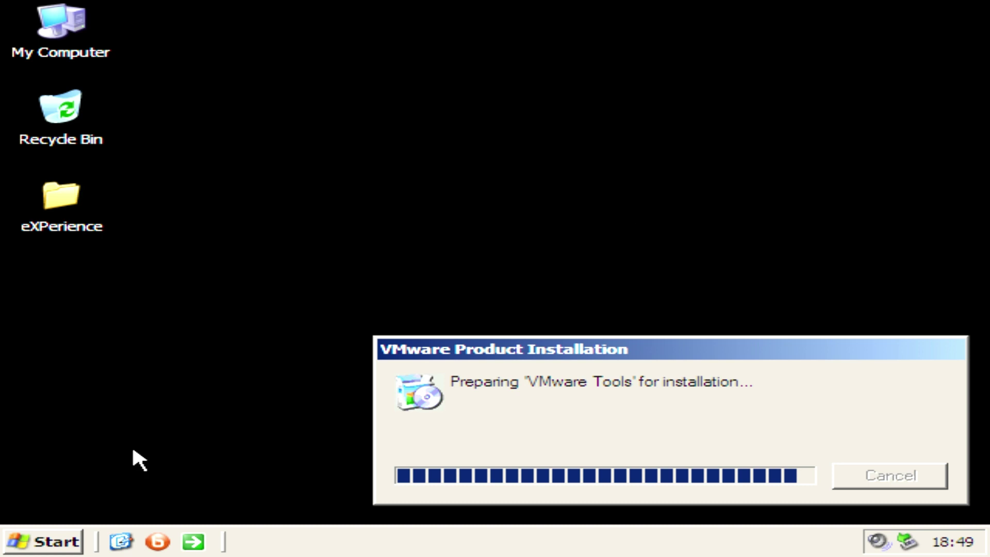
Step: Open My Computer, bring up the available actions for the C: drive, and close the window
click(44, 540)
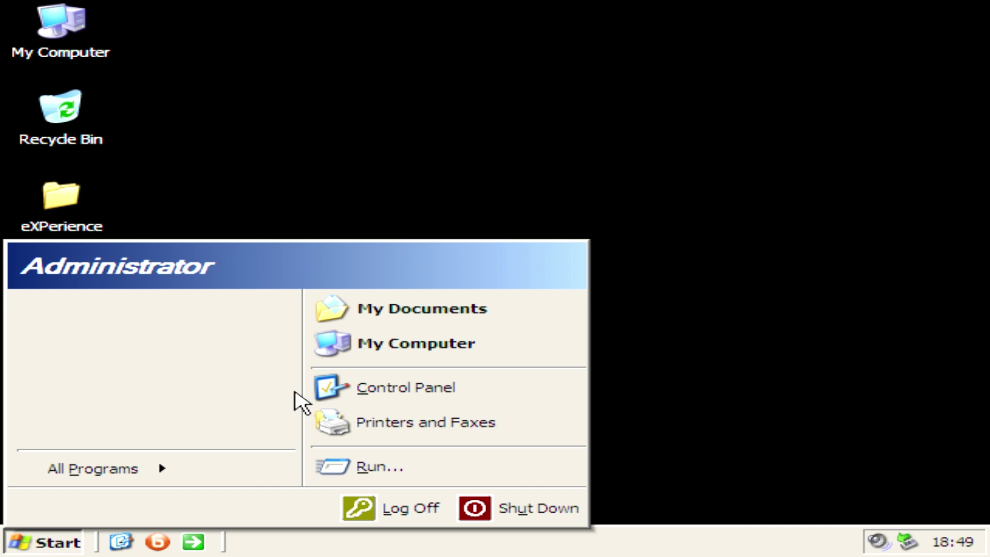
click(370, 353)
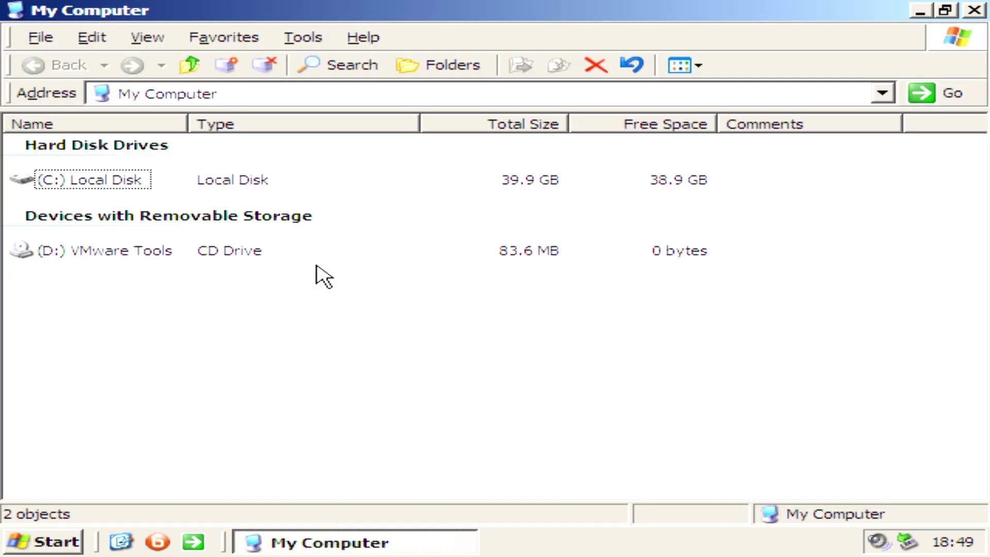
double_click(118, 181)
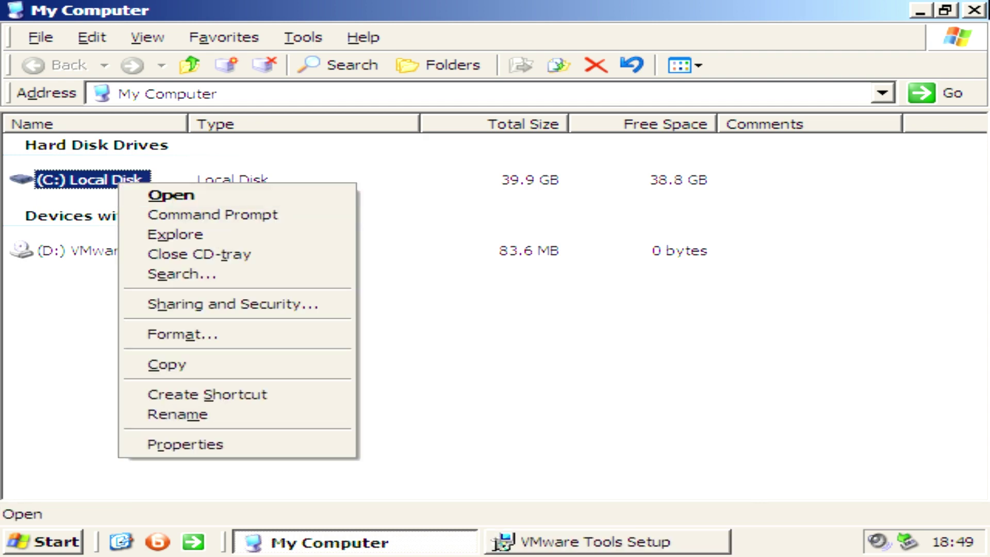
click(975, 10)
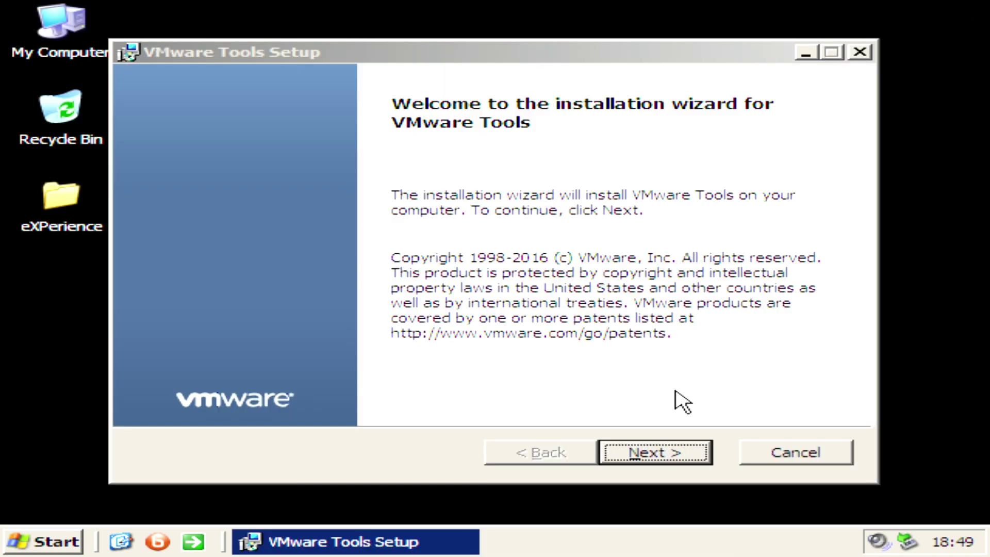
Step: Proceed through the VMware Tools wizard with the Typical setup type and start the installation
click(676, 455)
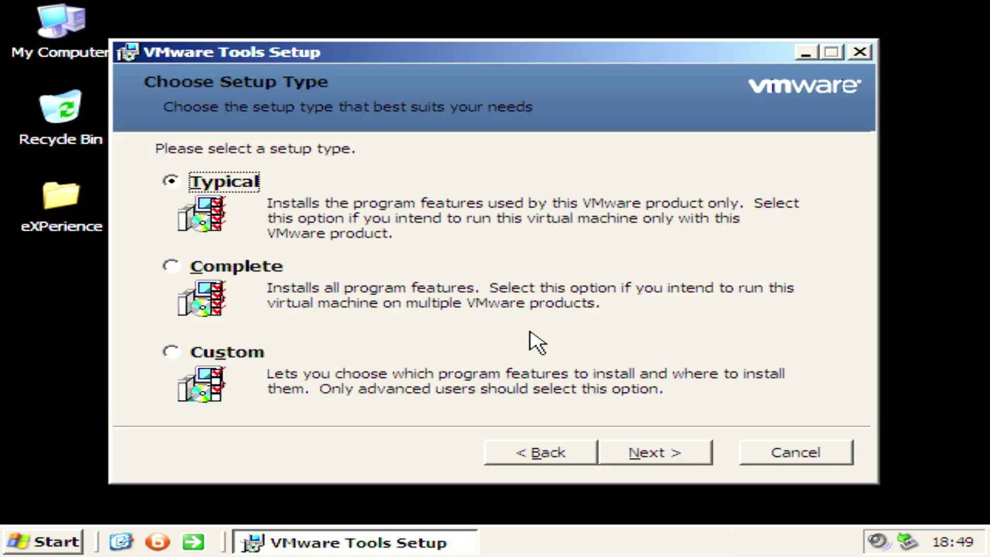
click(684, 459)
click(684, 459)
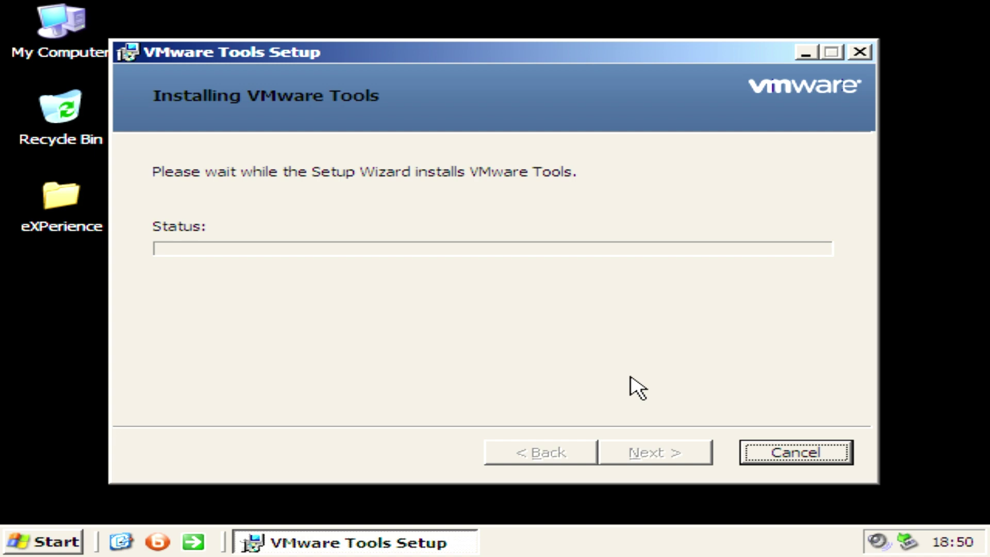
Step: Check the C: drive's total size and free space in My Computer and open the drive
key(super)
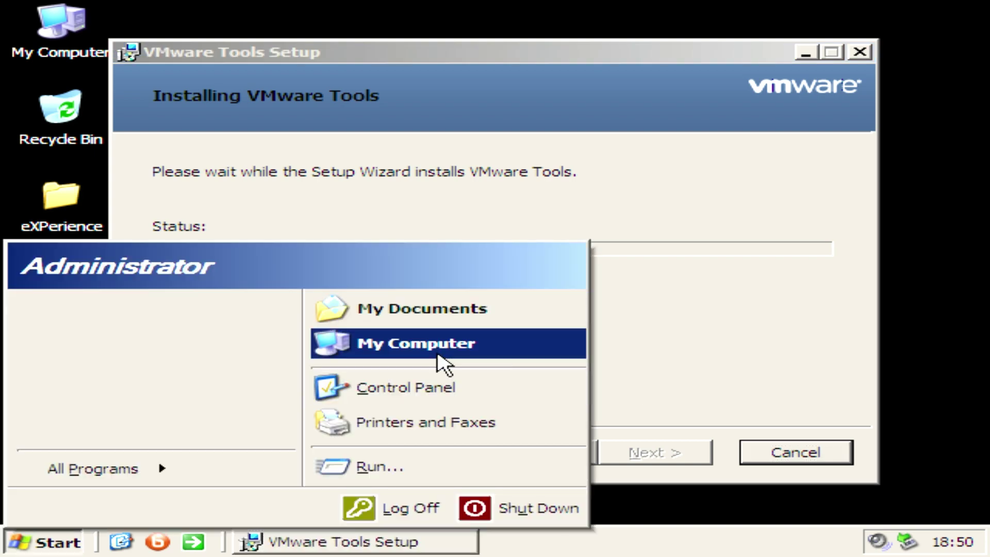
click(436, 353)
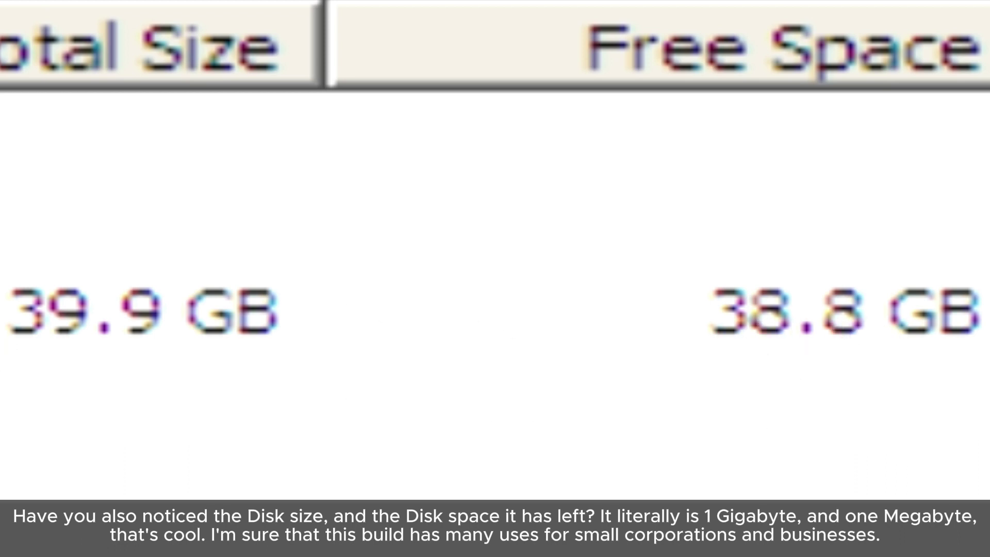
double_click(129, 194)
click(124, 184)
click(137, 166)
click(128, 181)
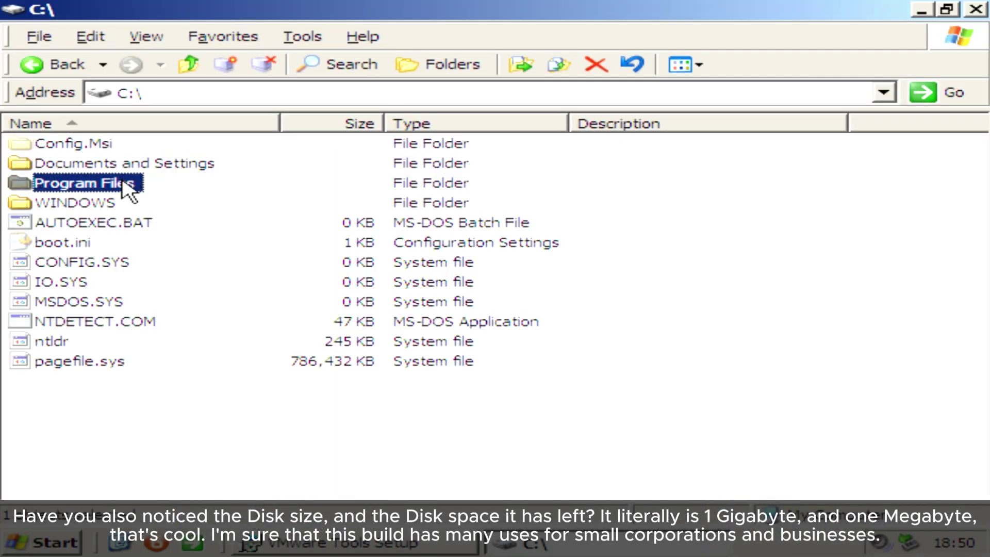
Step: Open the WINDOWS folder and look through the files in its system subfolder
double_click(102, 203)
scroll(116, 215, down, 2)
scroll(117, 220, up, 2)
click(88, 266)
double_click(74, 243)
scroll(69, 246, down, 2)
scroll(75, 245, up, 2)
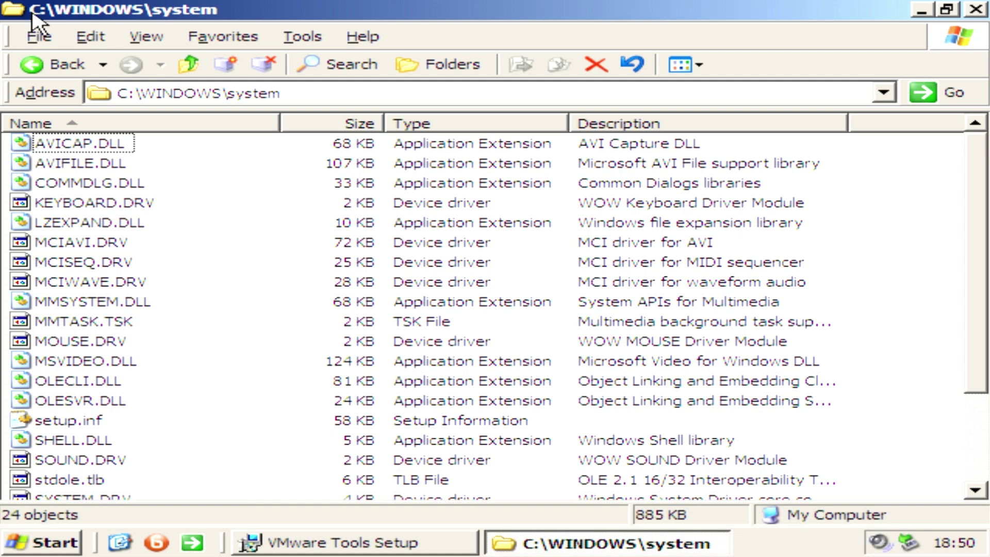
Step: Return to the WINDOWS folder, view the contents of its Installer subfolder, and go back
click(36, 65)
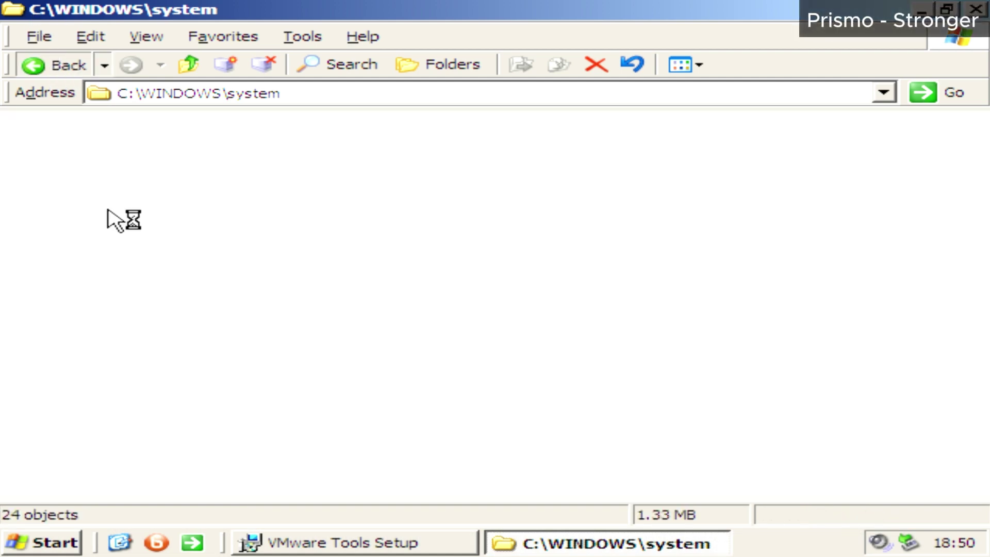
click(86, 226)
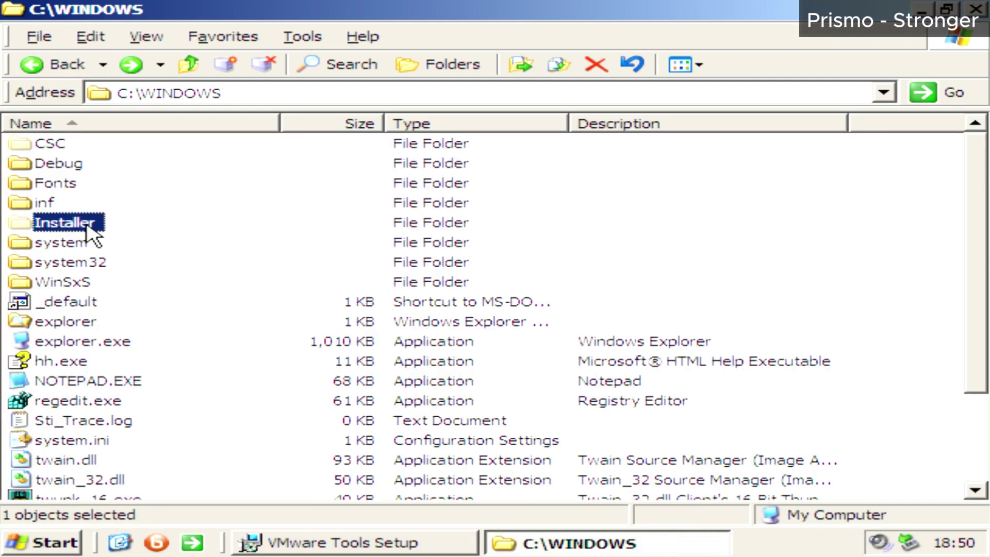
double_click(87, 226)
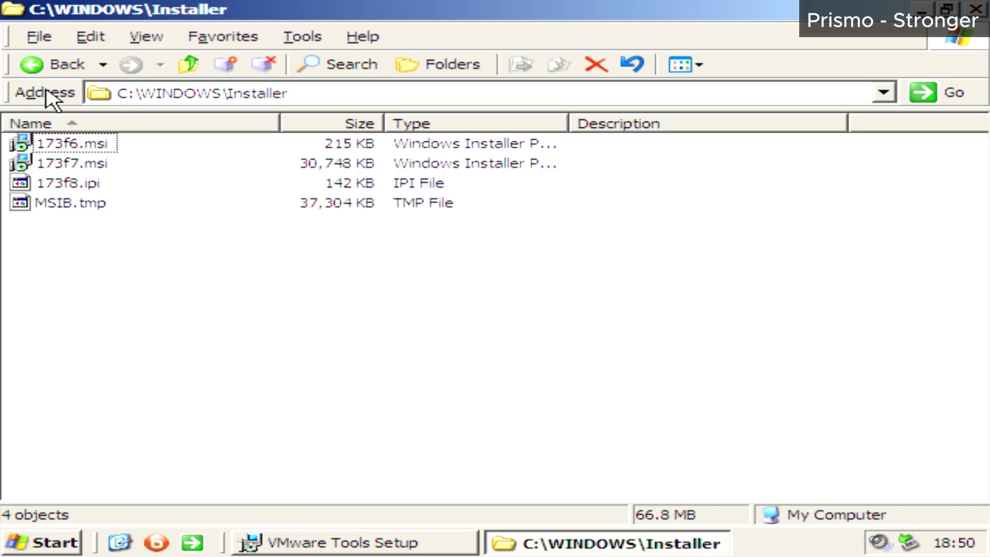
click(55, 68)
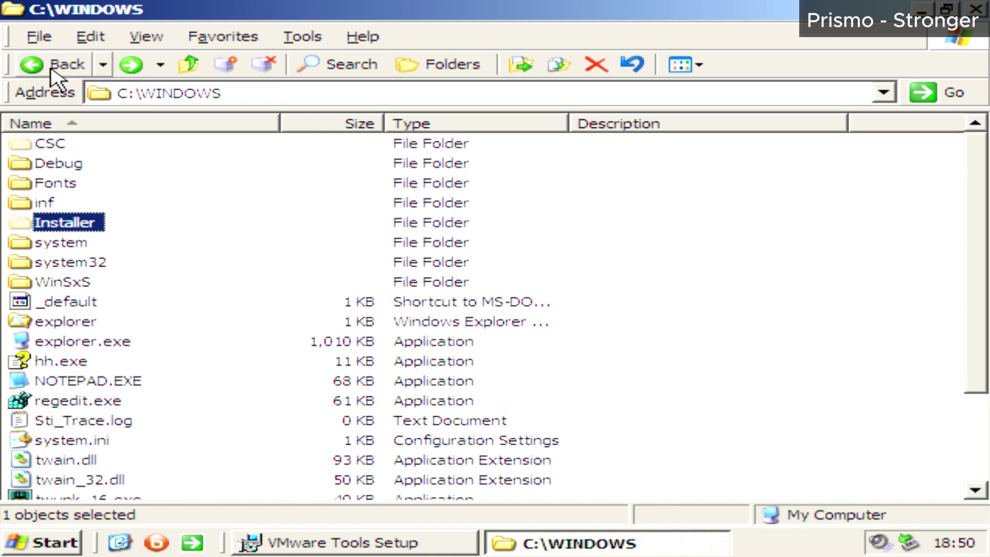
Step: Open the WinSxS subfolder inside the WINDOWS folder
click(69, 187)
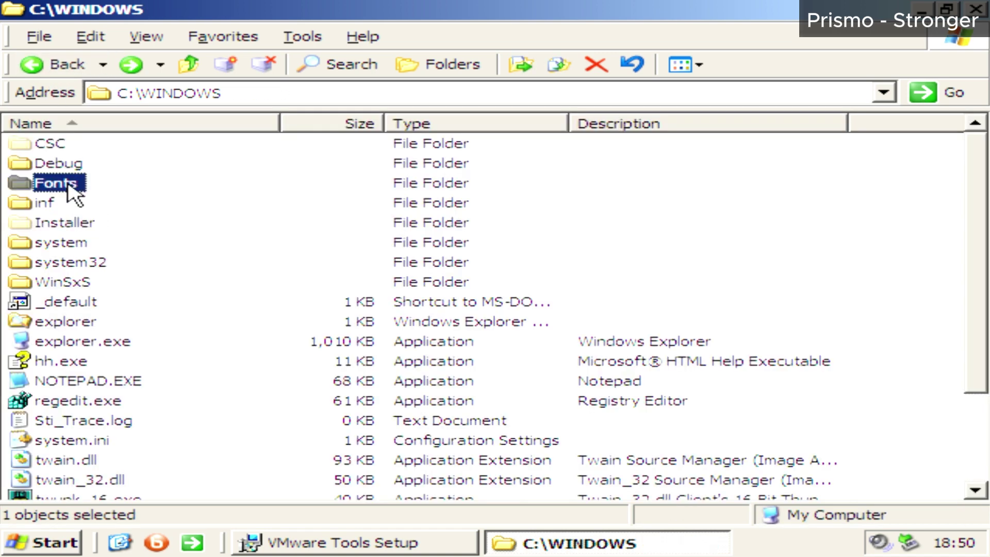
click(77, 282)
double_click(80, 283)
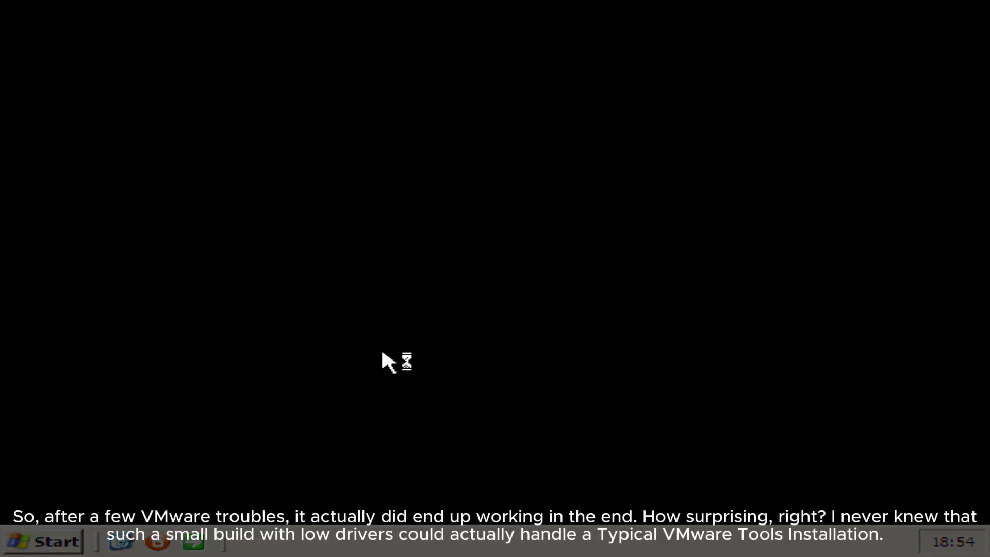
Step: Open Control Panel, look through its items, and open the Display properties
key(super)
key(super)
key(super)
click(516, 396)
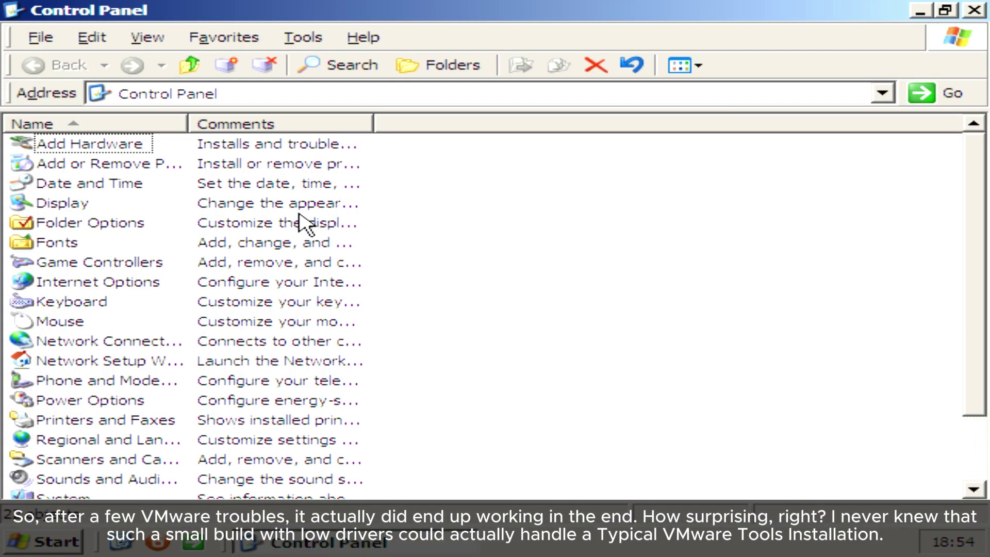
scroll(299, 221, down, 2)
scroll(291, 227, up, 2)
click(88, 186)
double_click(90, 204)
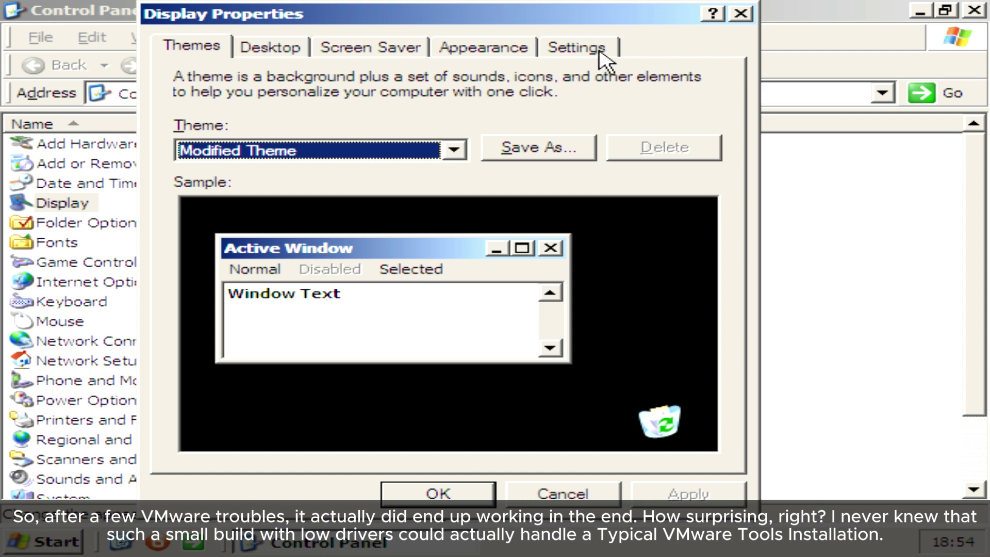
Step: Set the screen resolution to 1920 by 1080 pixels, keep the new setting, and close the display properties
click(599, 49)
drag(288, 361, 335, 354)
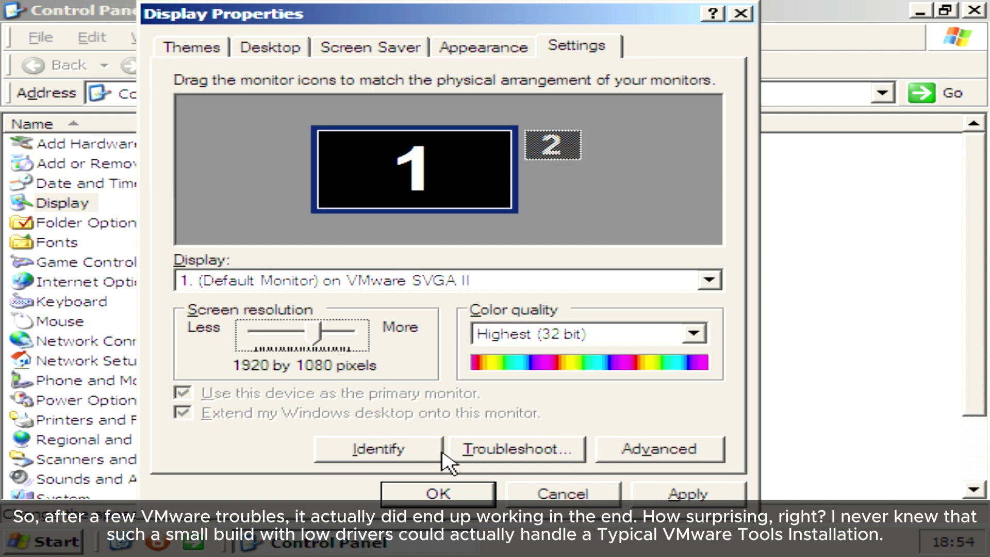
click(454, 496)
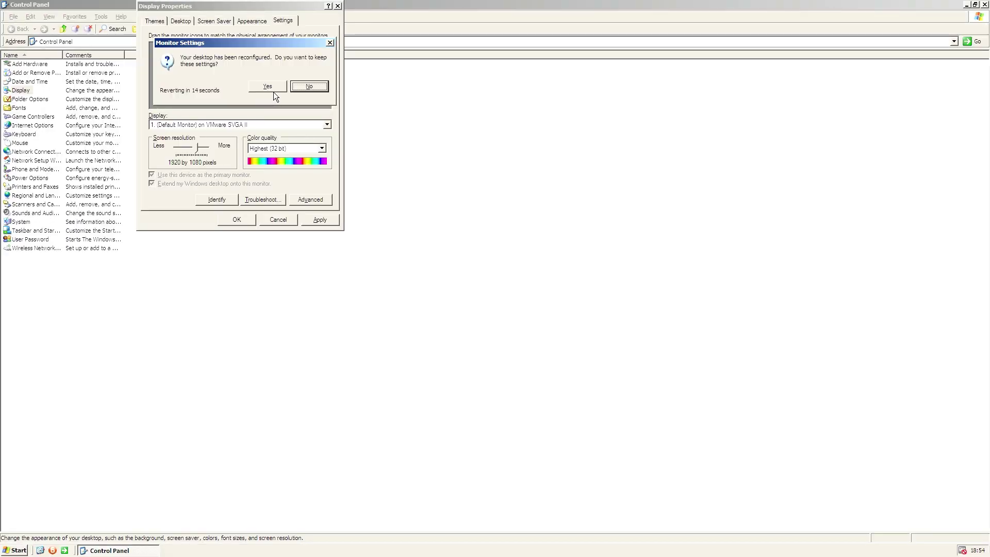
click(267, 87)
click(235, 220)
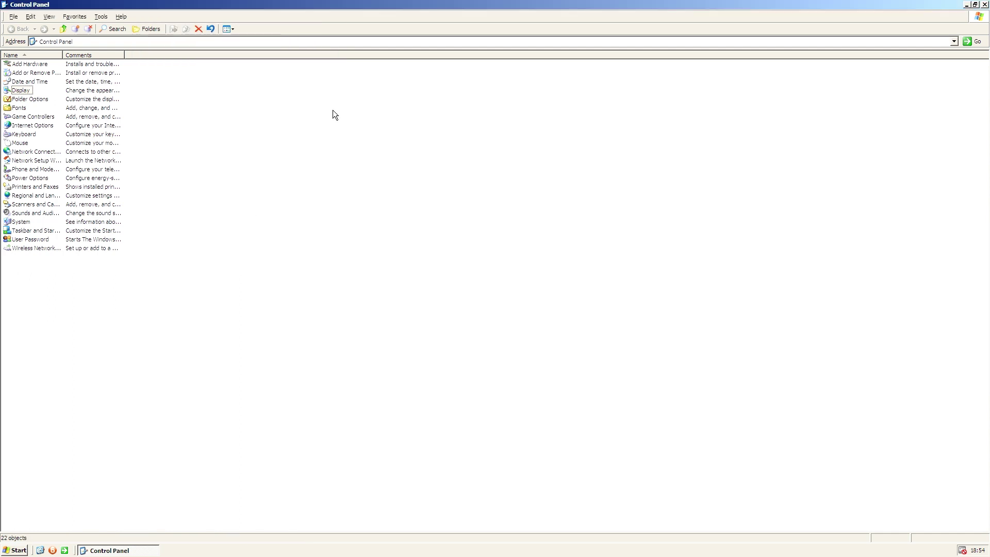
Step: Restore the Control Panel window from full screen, move and enlarge it, and close it
double_click(361, 10)
drag(273, 57, 342, 91)
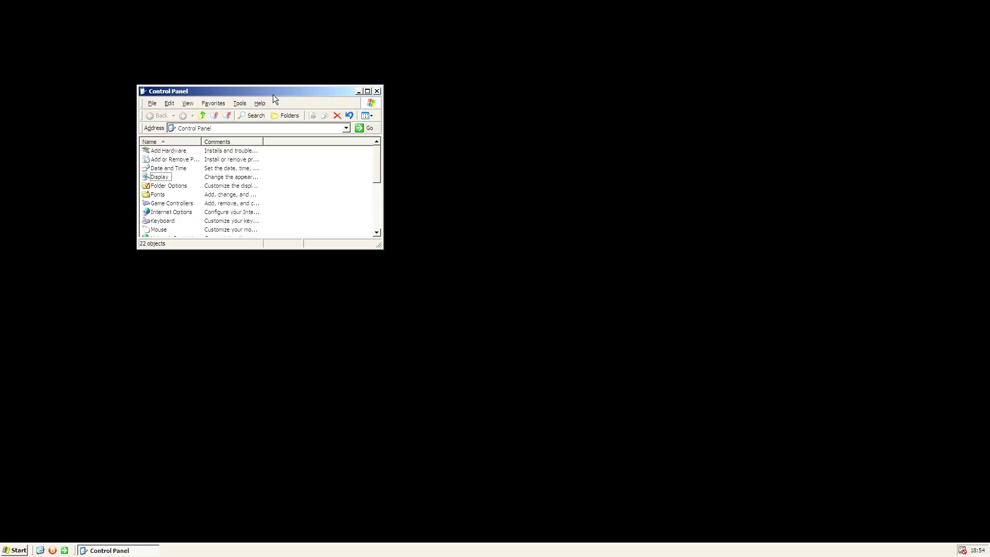
drag(408, 289, 426, 323)
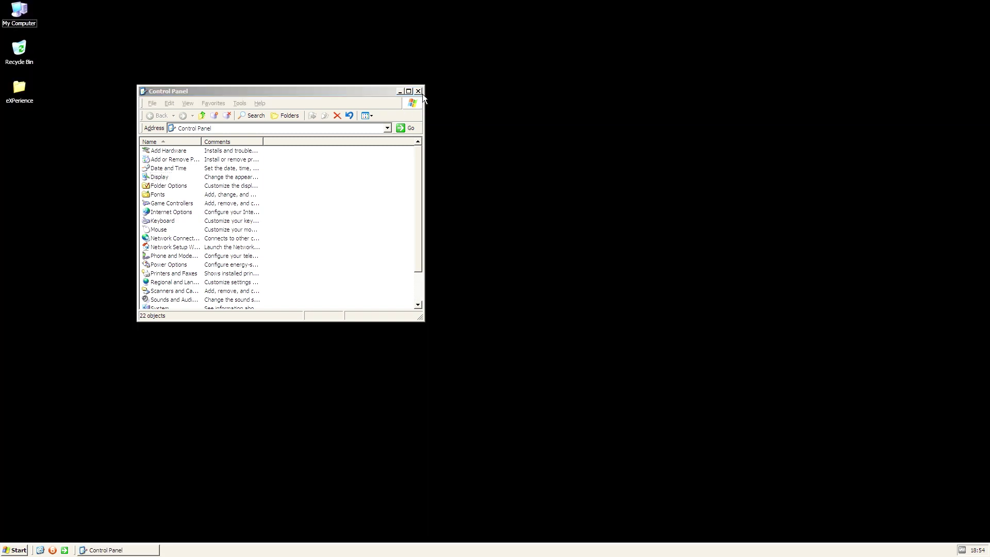
click(421, 93)
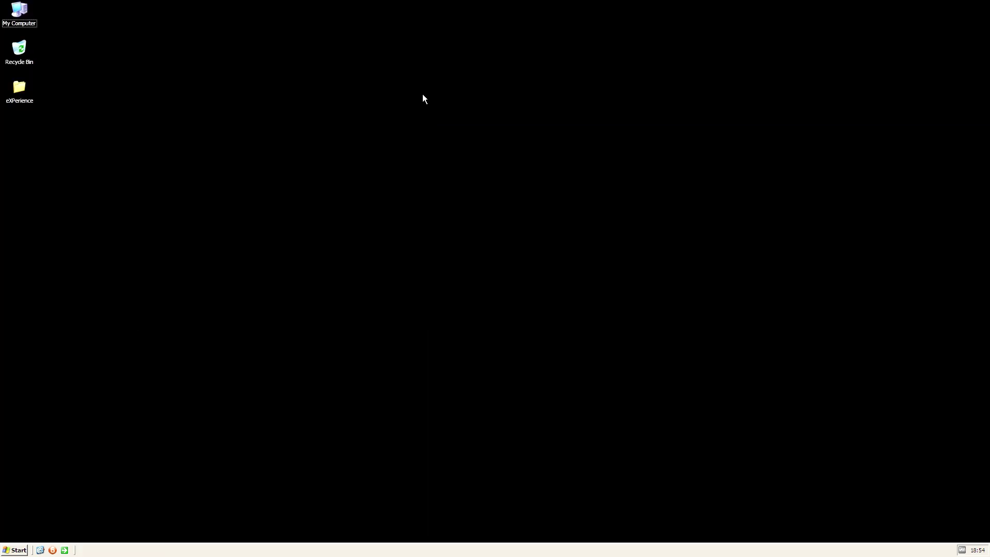
Step: Open the C: drive from My Computer, look over its top-level files and folders, and close the window
double_click(26, 17)
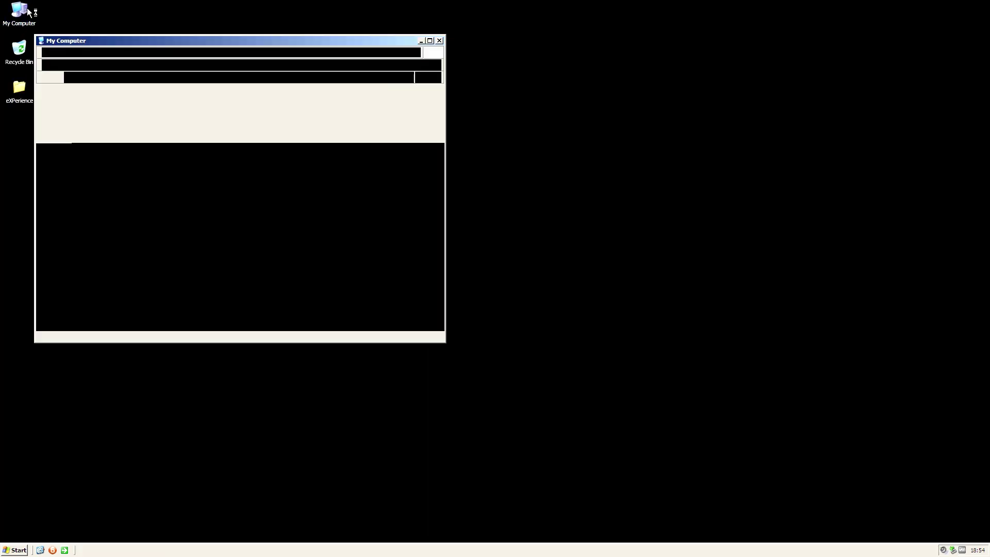
click(89, 120)
click(89, 119)
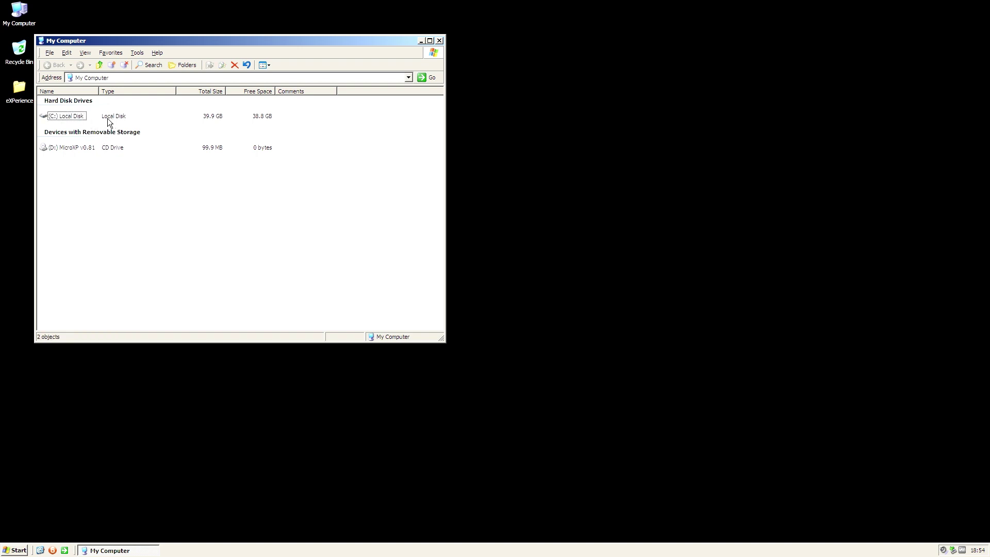
double_click(99, 120)
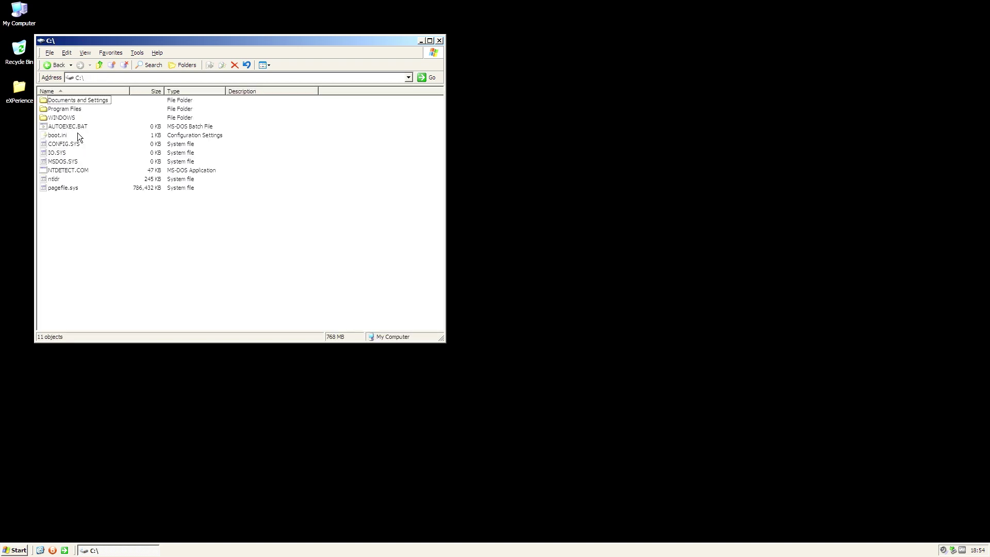
key(w)
click(72, 128)
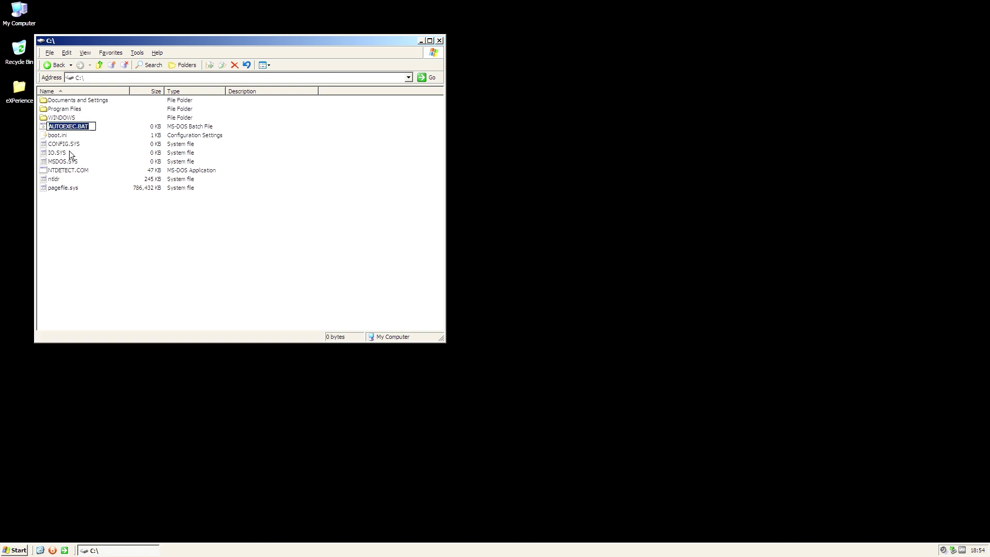
click(91, 209)
click(439, 40)
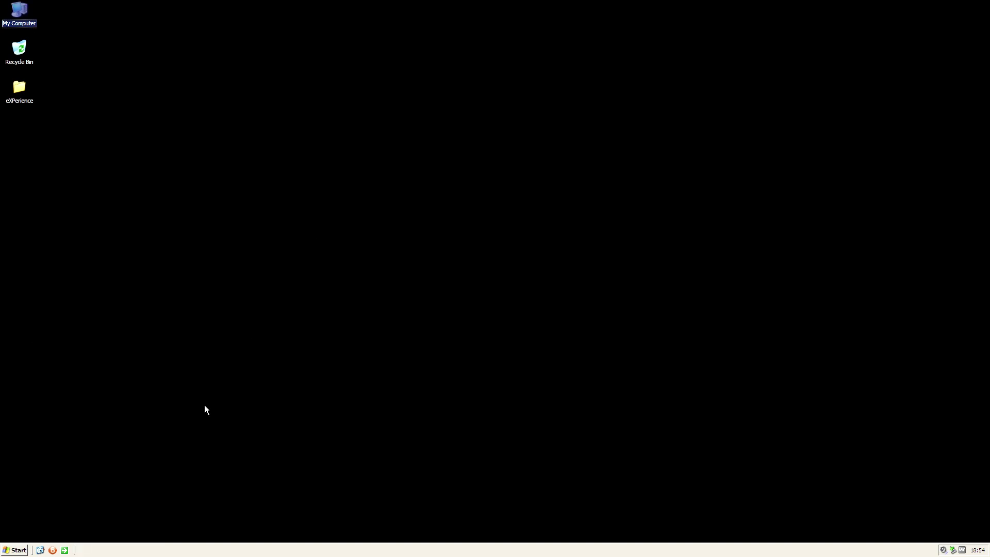
click(6, 551)
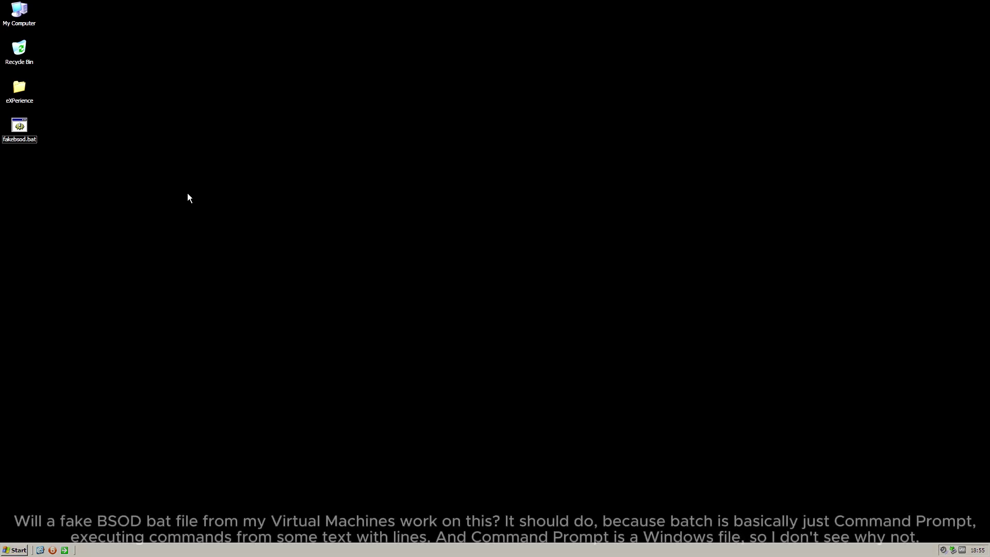
Step: Run fakebsod.bat from the desktop and acknowledge the error dialog over the fake blue screen
click(23, 137)
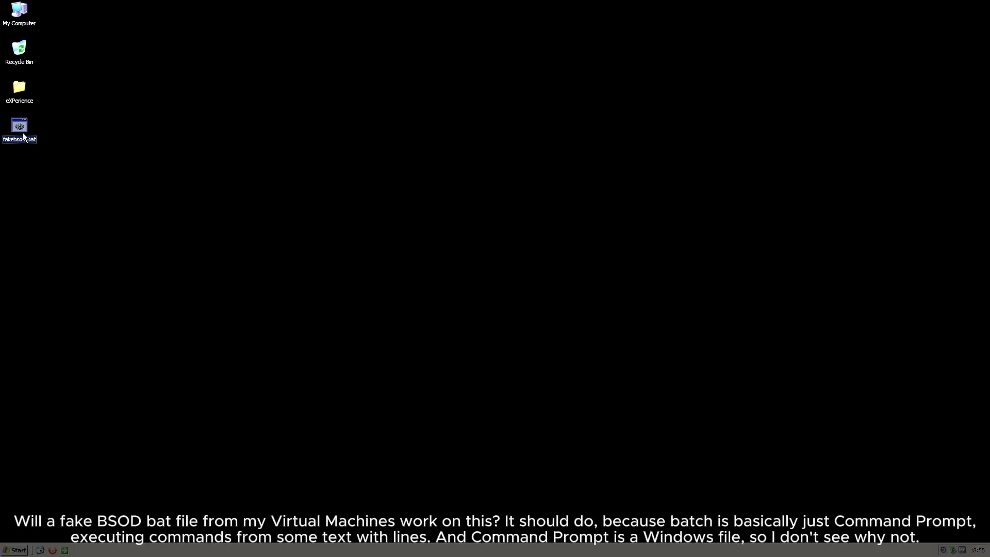
double_click(23, 137)
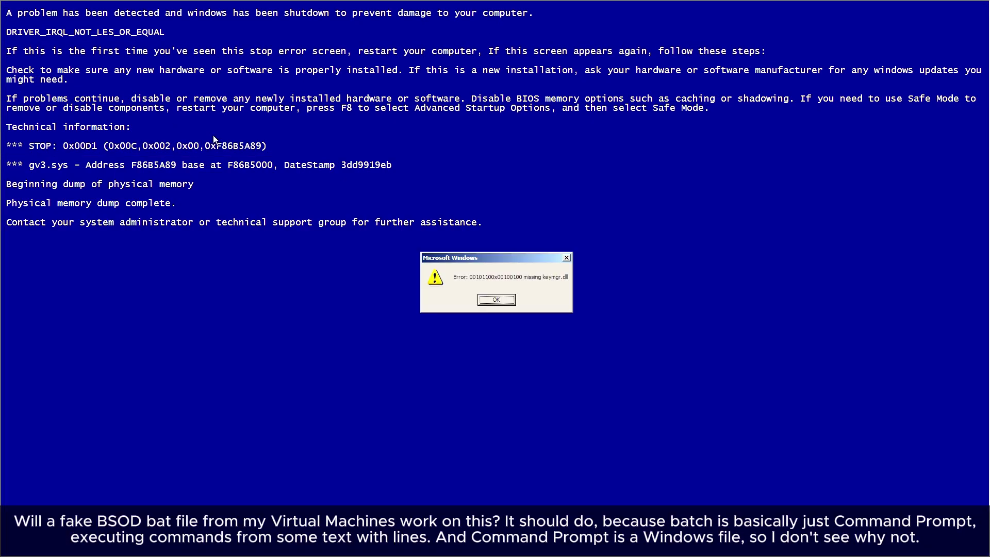
click(496, 300)
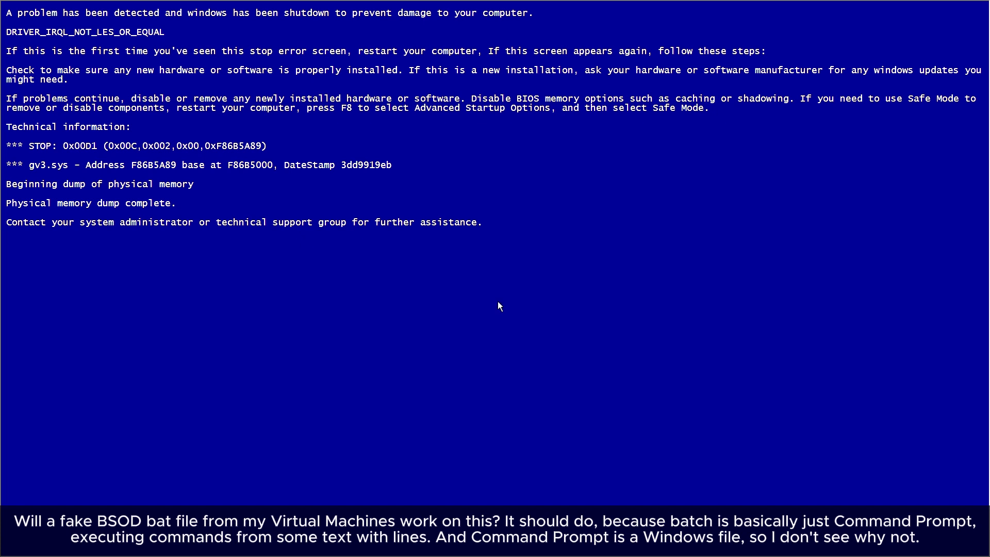
click(498, 306)
Step: Check that the Start menu still opens over the fake blue screen and acknowledge the error dialog again
key(super)
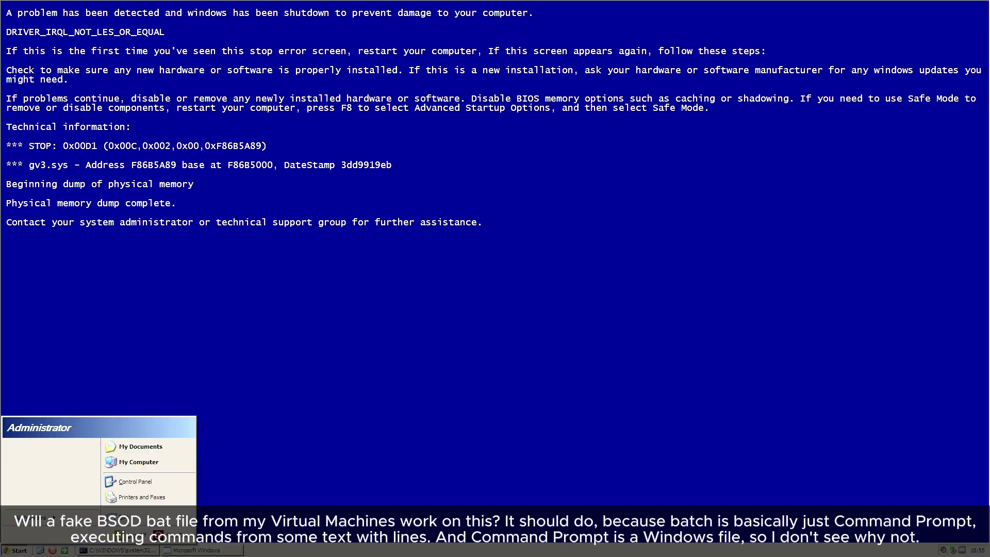
key(super)
key(super)
click(508, 324)
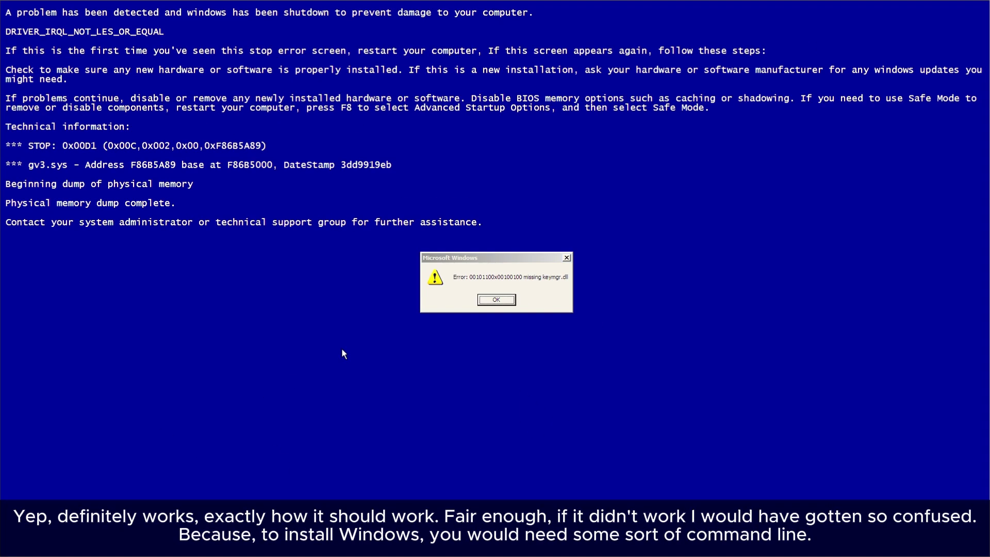
click(499, 303)
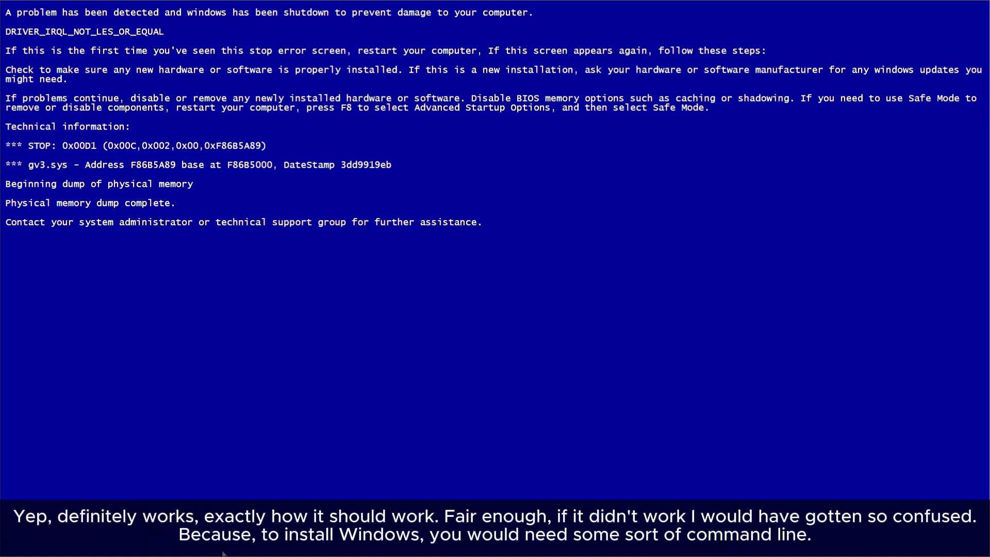
Step: Open Task Manager over the fake blue screen and show the running processes
right_click(328, 550)
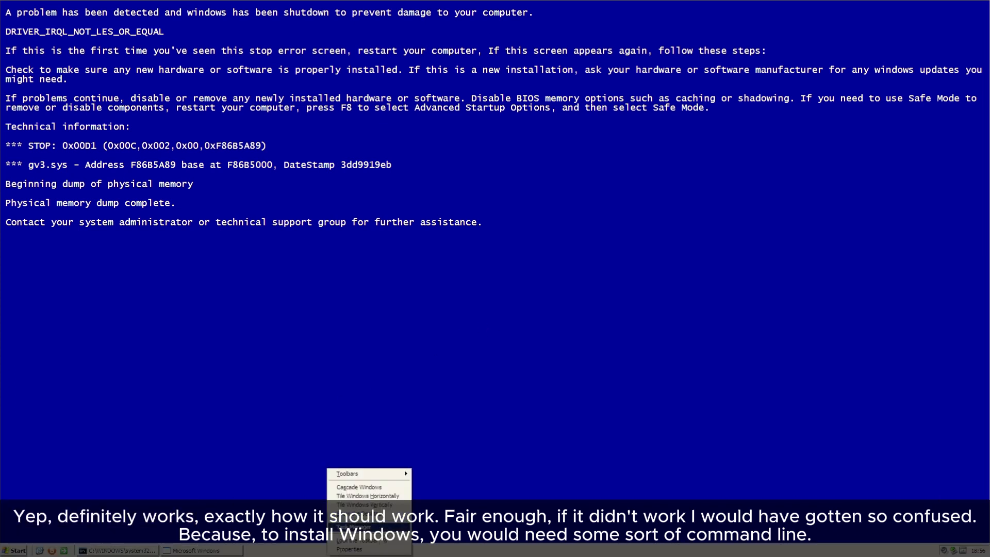
click(386, 526)
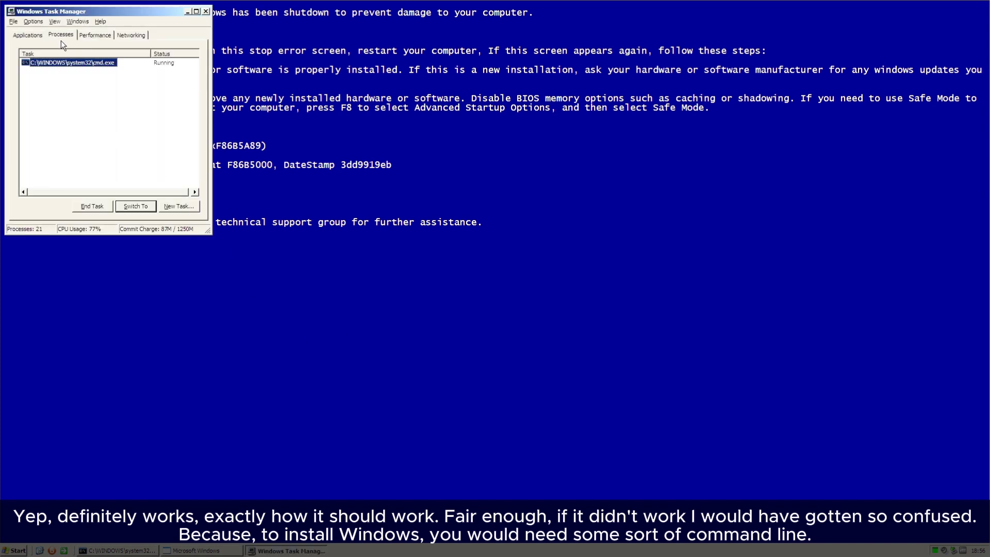
click(61, 35)
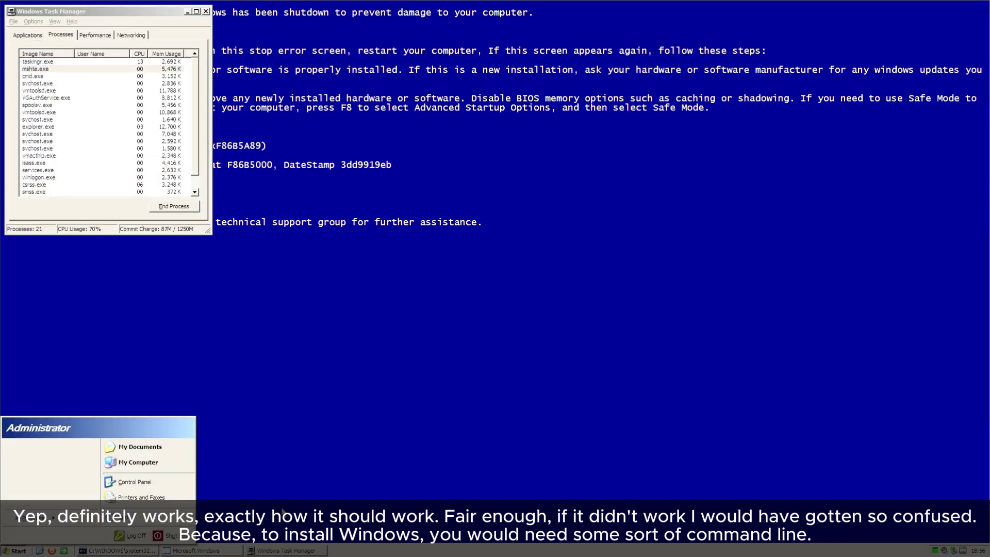
Step: Bring Task Manager and the Microsoft Windows error window to the front in turn, and view Task Manager's running applications
click(297, 550)
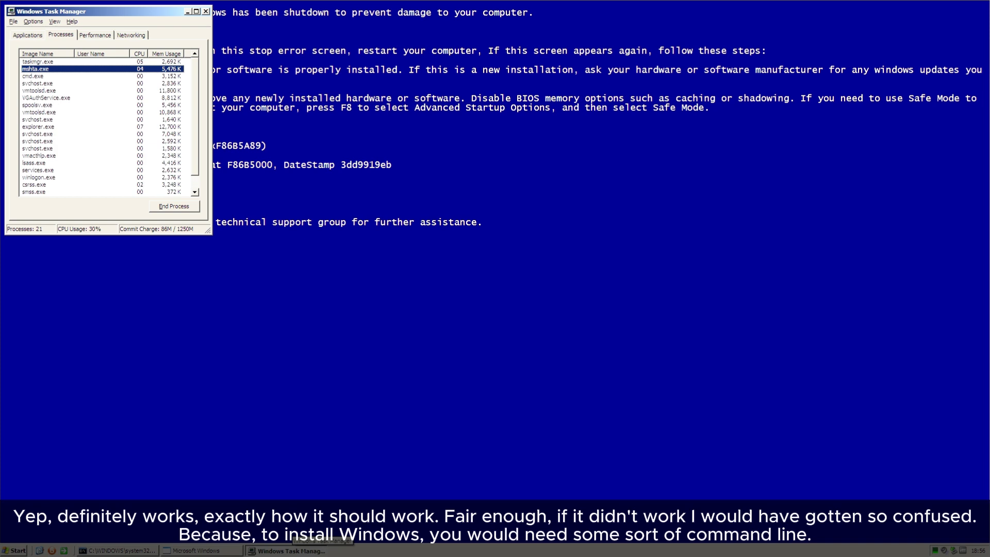
right_click(297, 550)
click(220, 550)
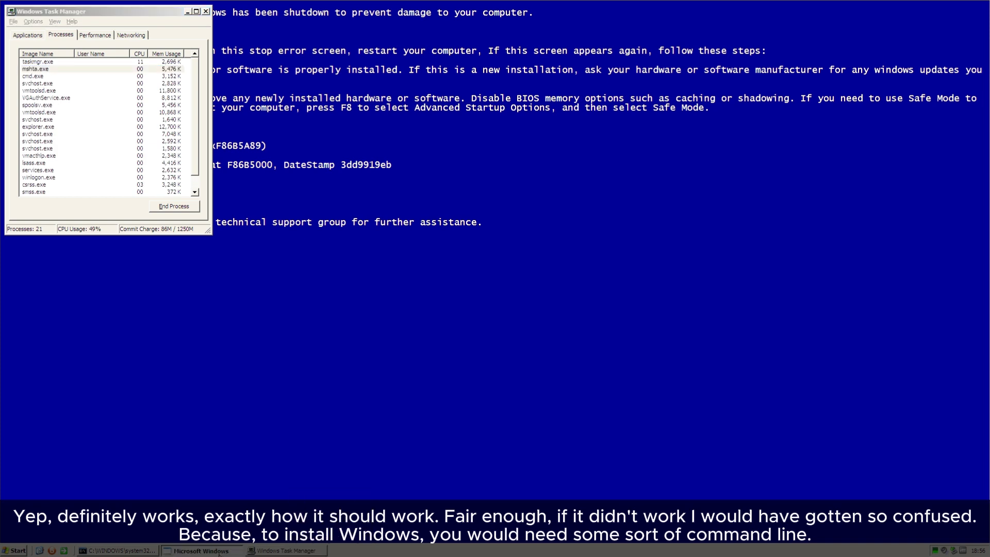
click(514, 301)
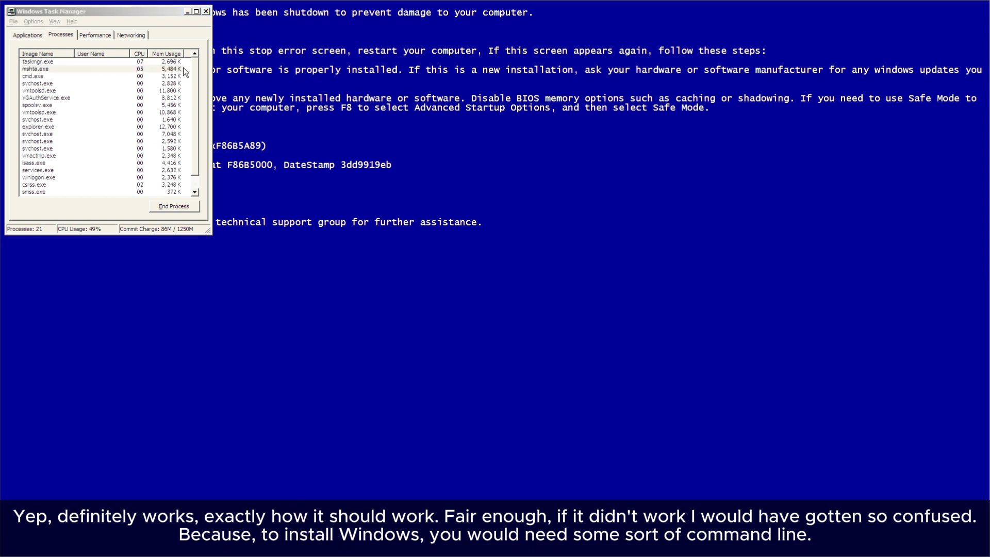
click(17, 37)
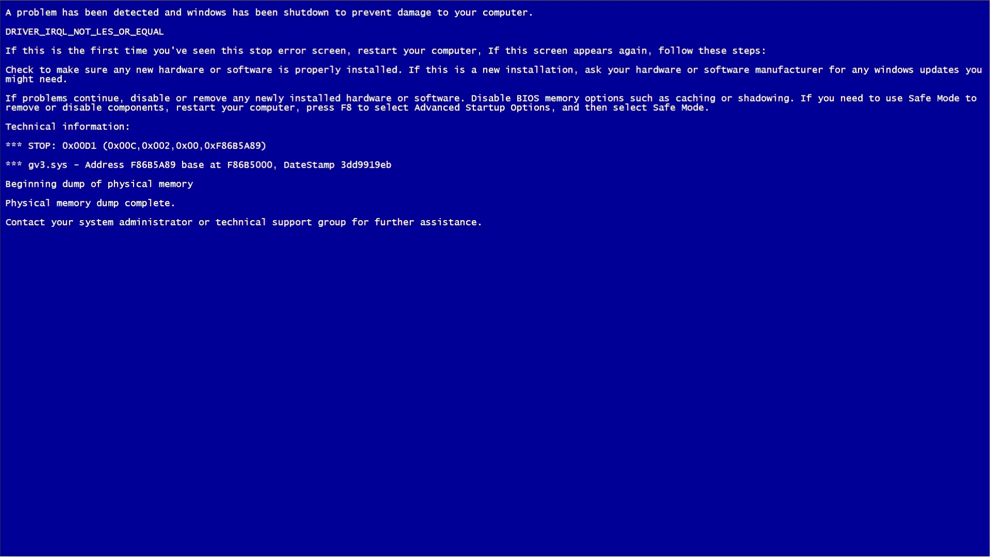
Step: Cycle through the open windows behind the fake blue screen
key(alt+Tab)
key(Tab)
key(Tab)
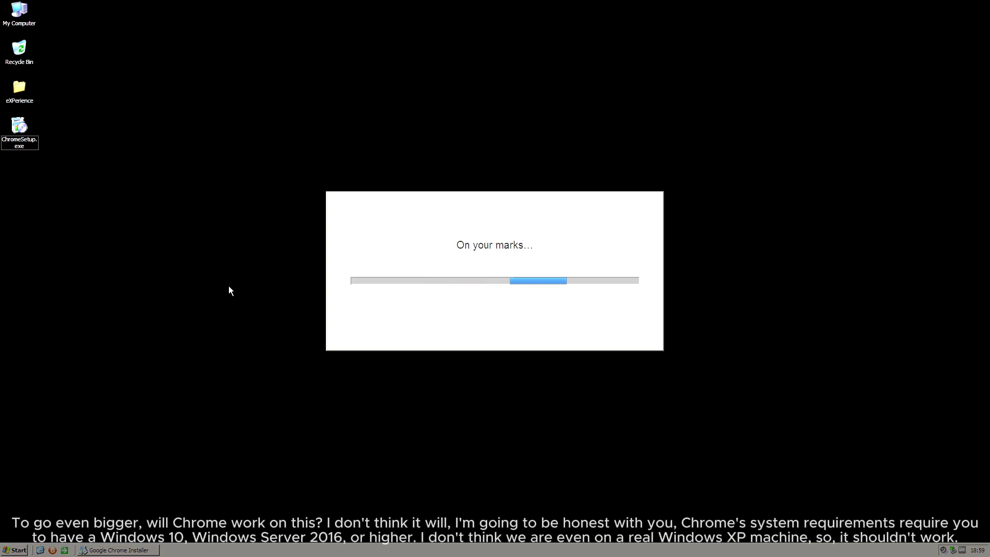
Step: Try to move the Google Chrome installer window aside while it connects to the Internet
click(450, 323)
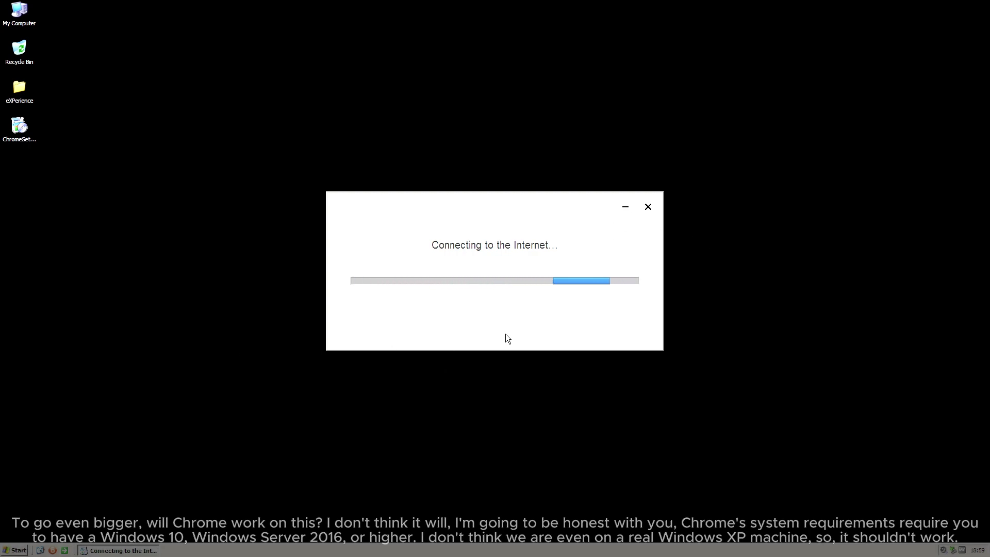
drag(521, 209, 411, 213)
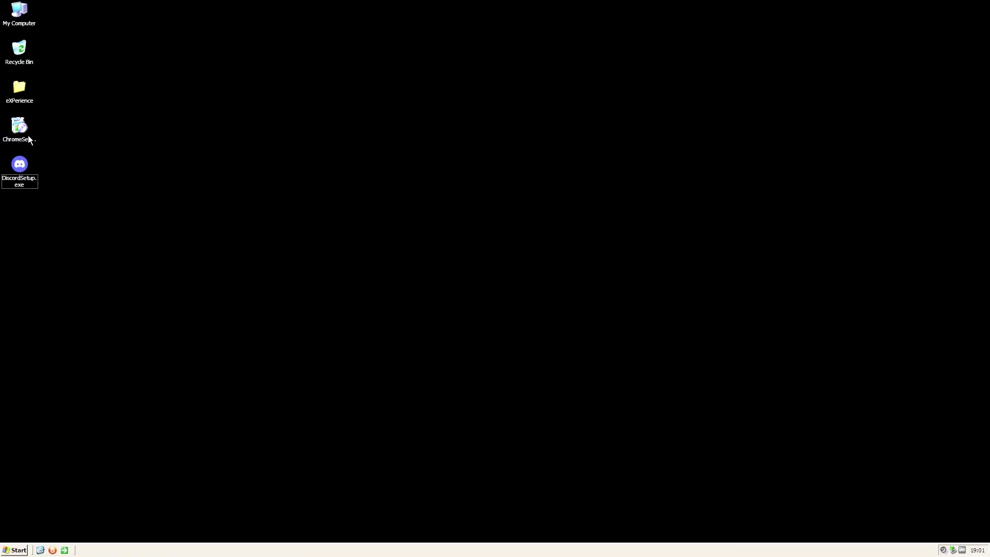
Step: Try to run DiscordSetup.exe from the desktop, dismiss the error message, and open the Start menu
double_click(20, 170)
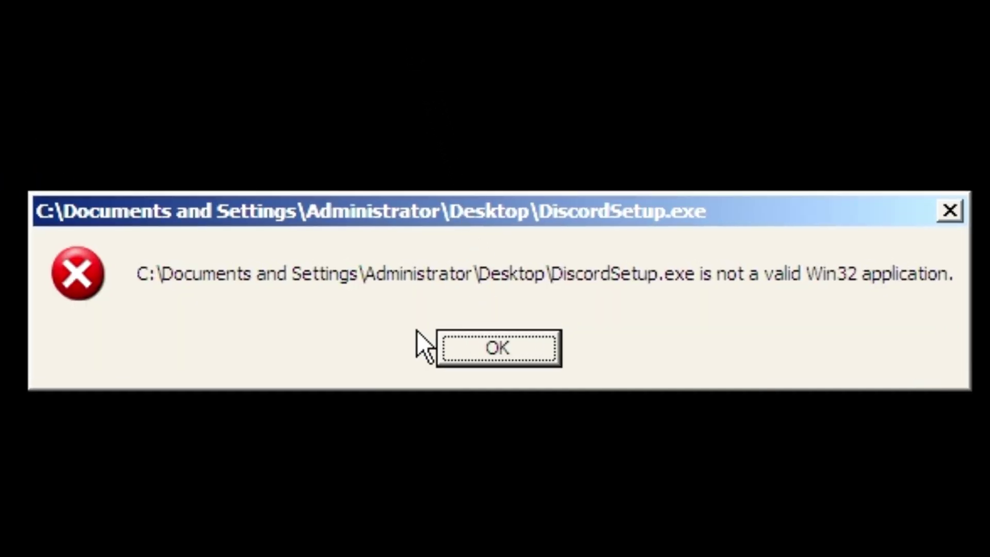
click(499, 348)
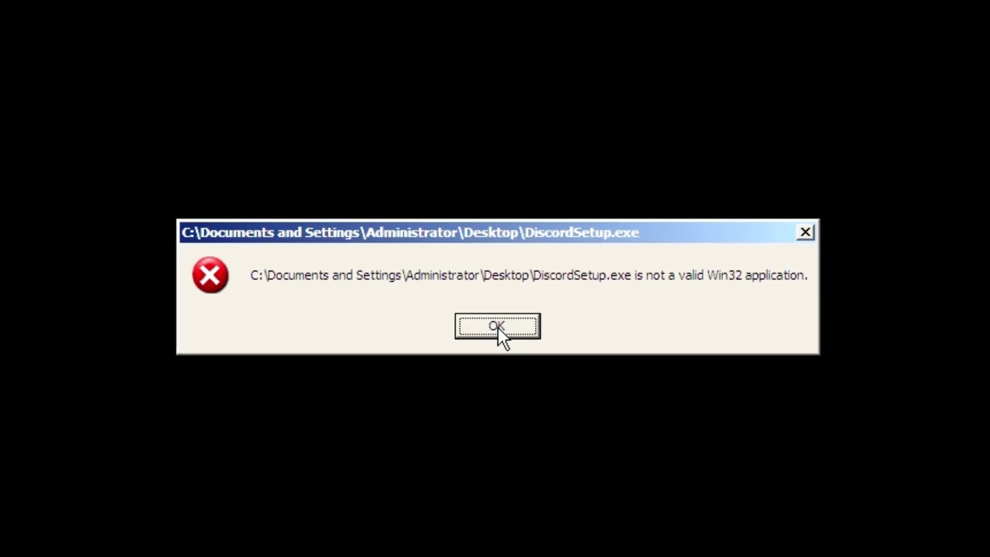
key(super)
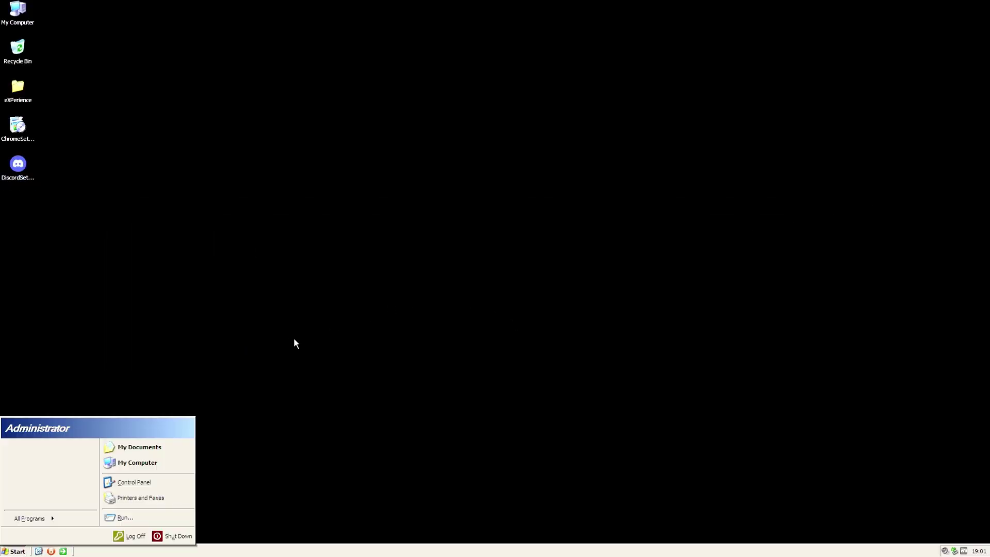
Step: Open the Control Panel, and open the C:\ drive from My Computer
click(142, 487)
key(super)
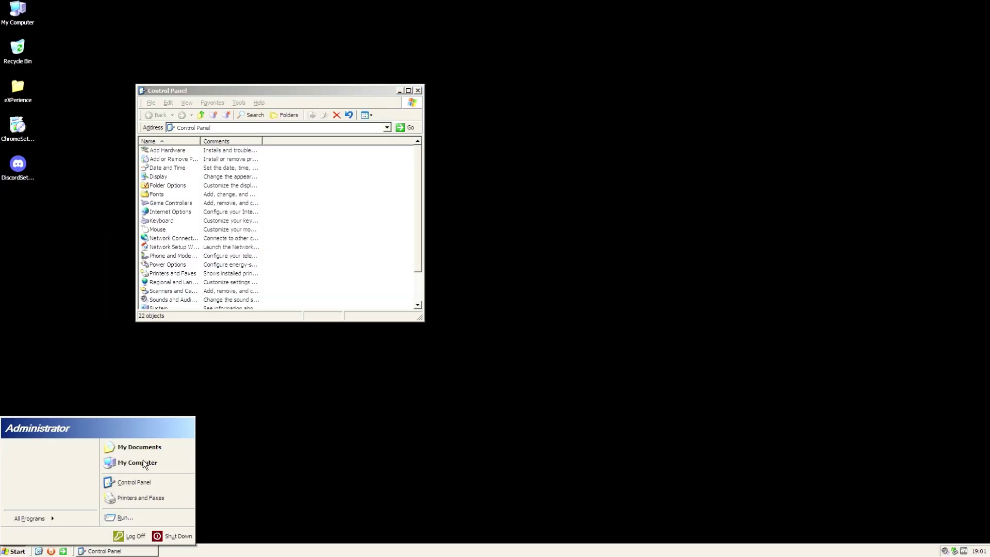
click(154, 462)
double_click(65, 116)
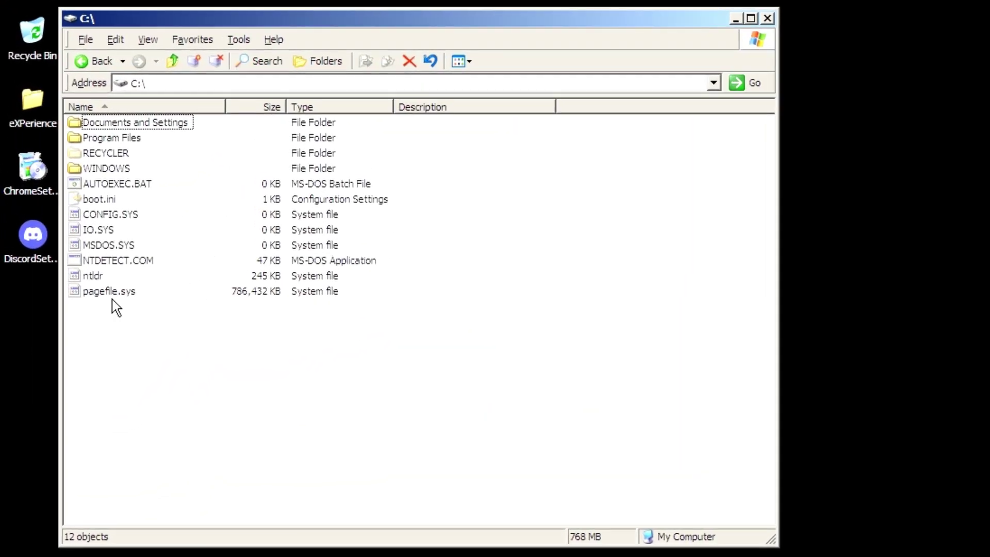
Step: Examine the files and folders in the root of C:\, view the contents of the RECYCLER folder and return to C:\
click(111, 294)
click(130, 264)
click(123, 230)
click(112, 201)
click(125, 186)
click(122, 170)
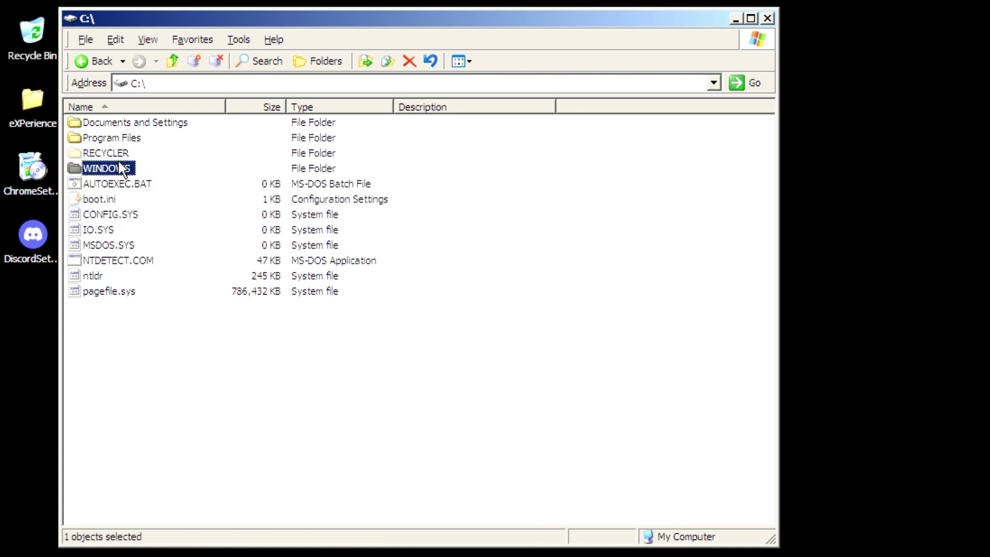
key(Up)
key(Return)
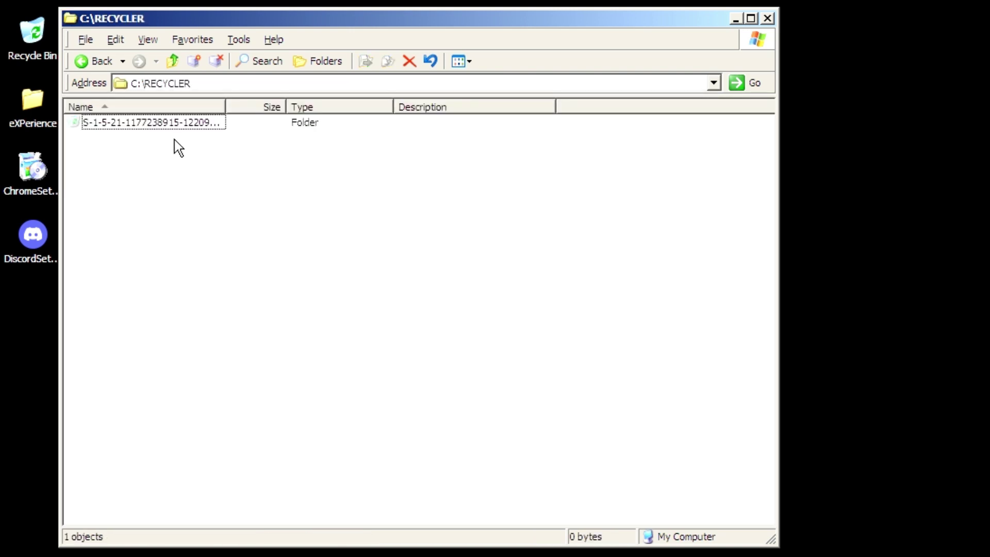
click(94, 61)
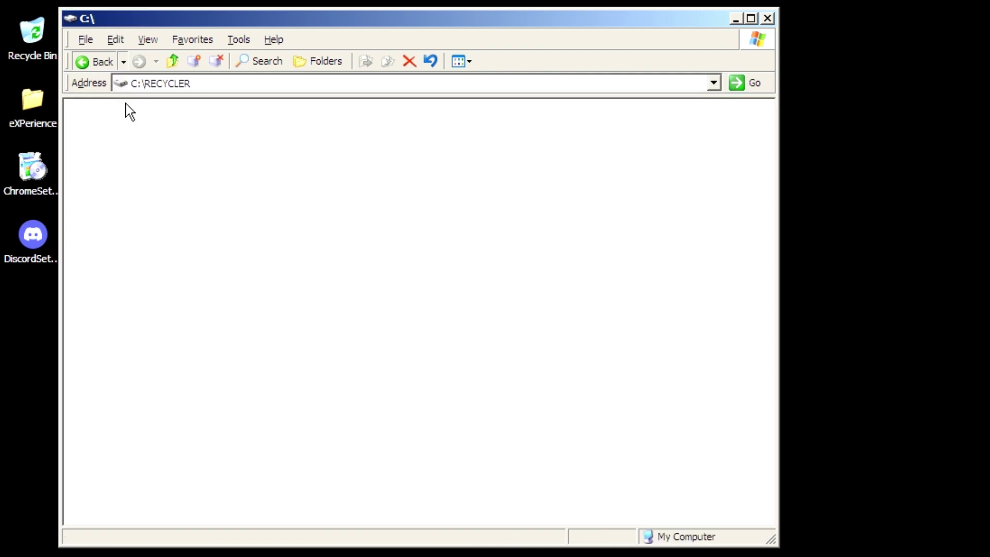
Step: Try to delete the RECYCLER folder from C:\ and dismiss the error message
right_click(98, 153)
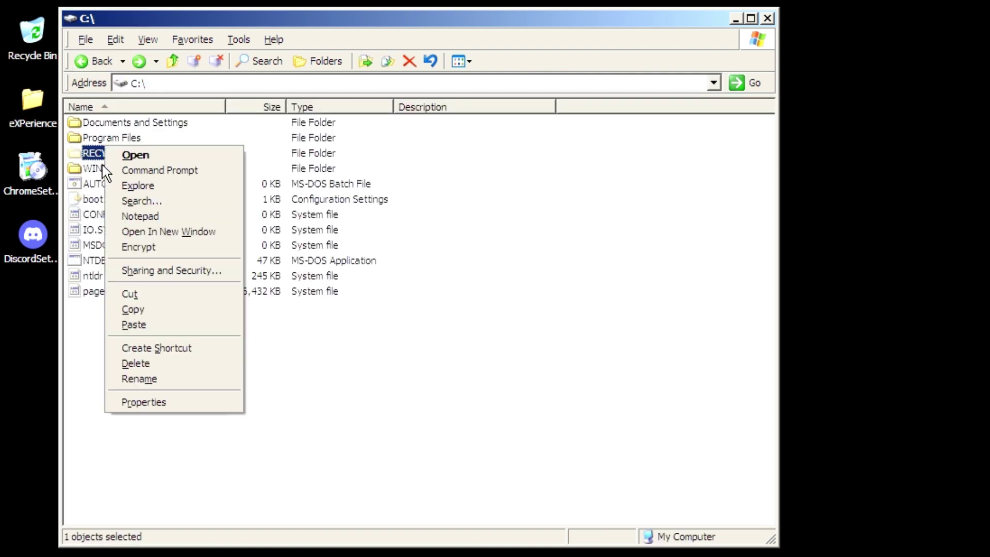
click(129, 366)
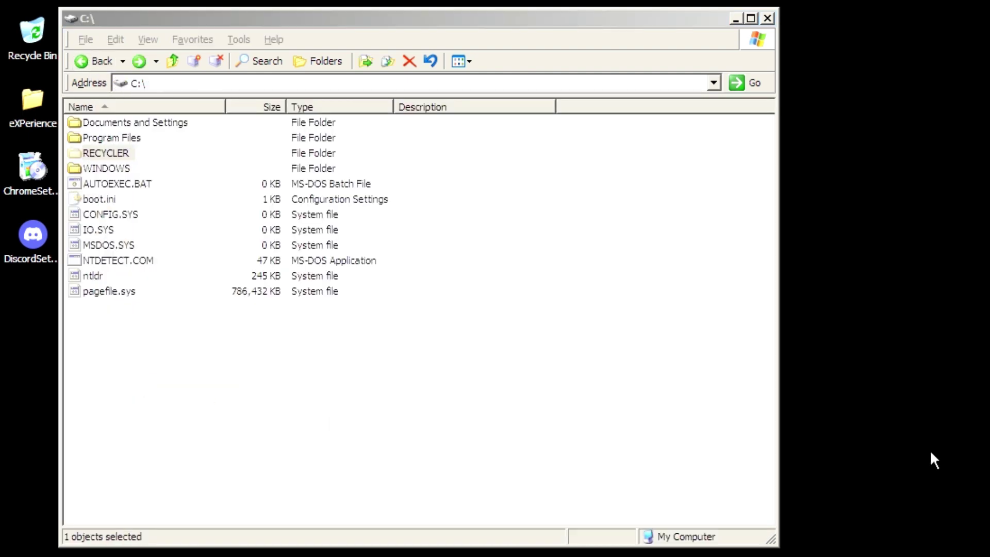
click(920, 461)
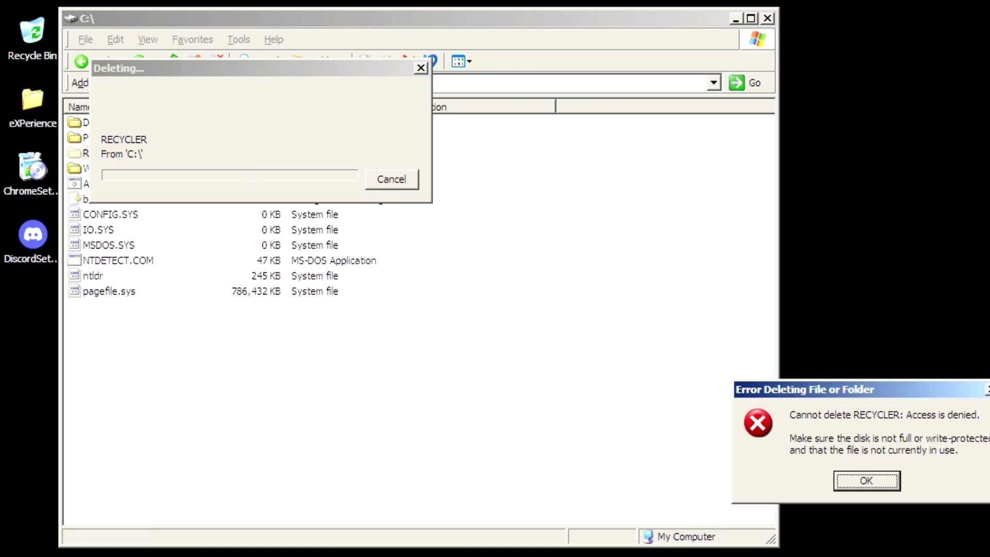
click(887, 480)
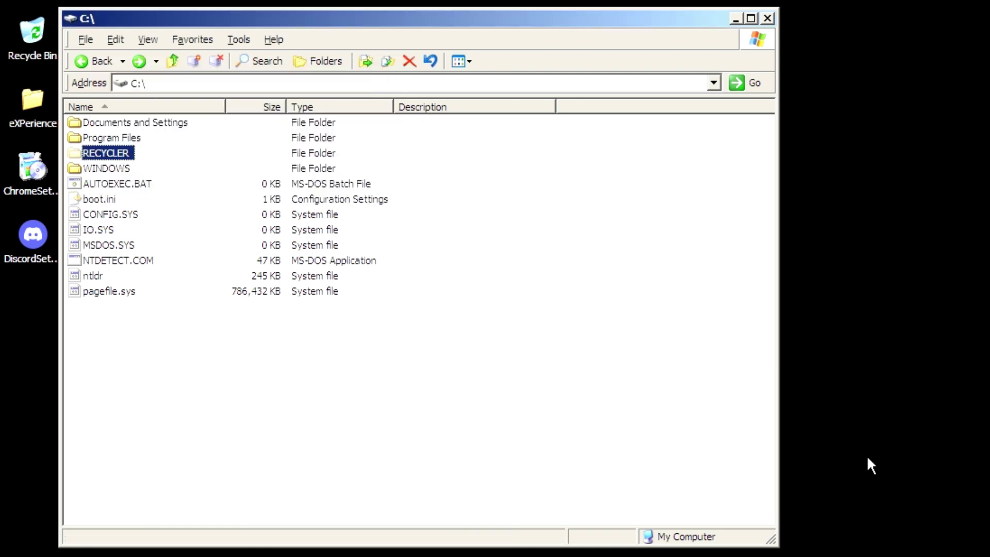
Step: Add Everyone with Full Control to the advanced security permissions of the RECYCLER folder
right_click(115, 157)
click(164, 411)
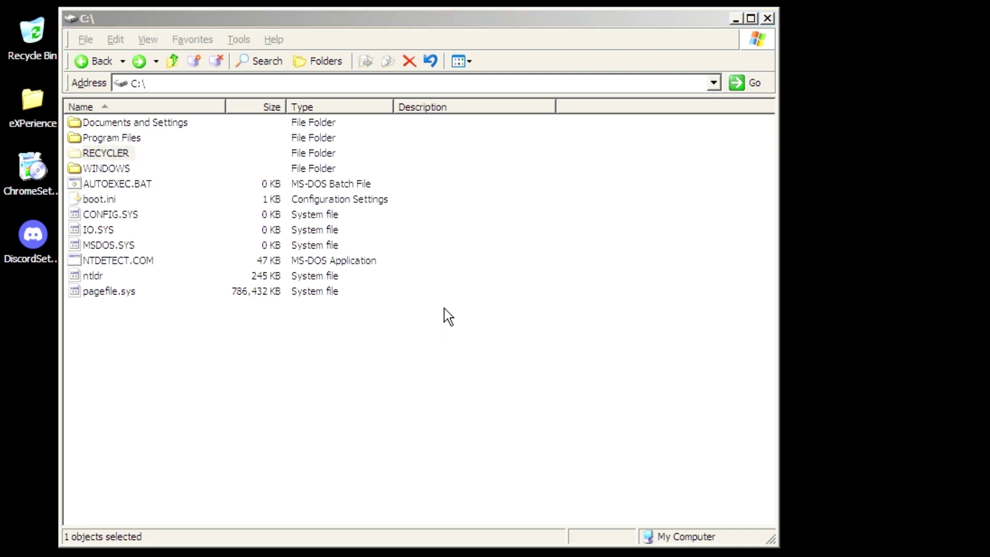
click(226, 189)
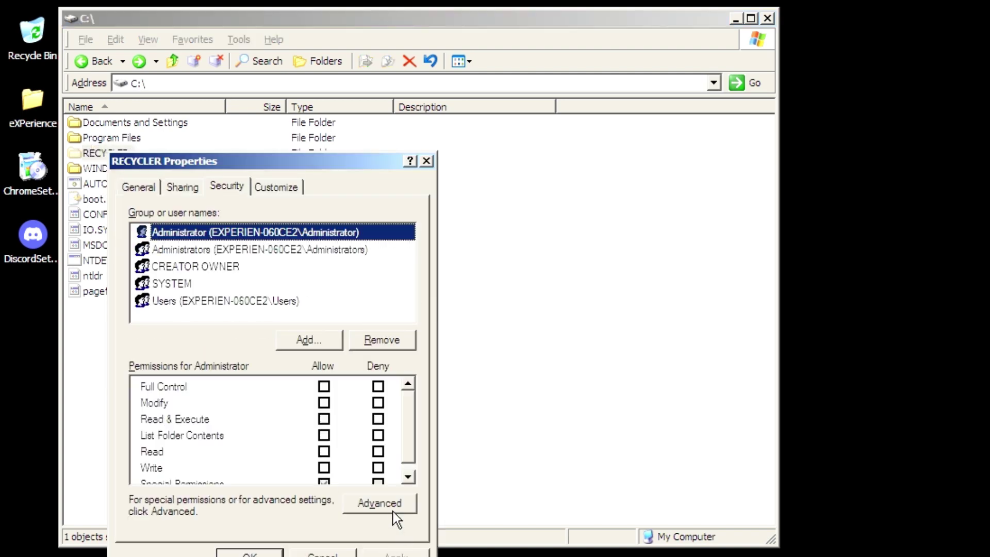
click(393, 509)
click(199, 479)
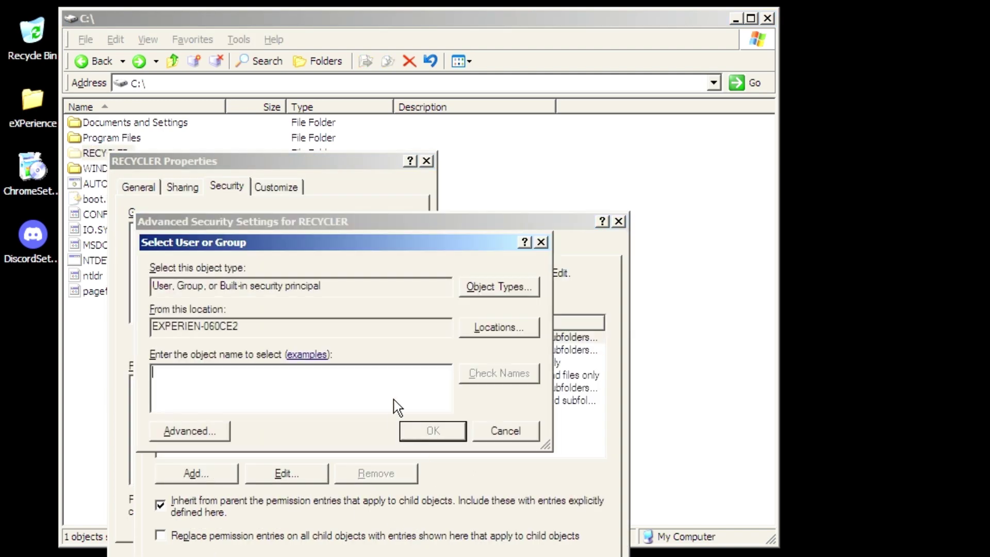
text(everyone)
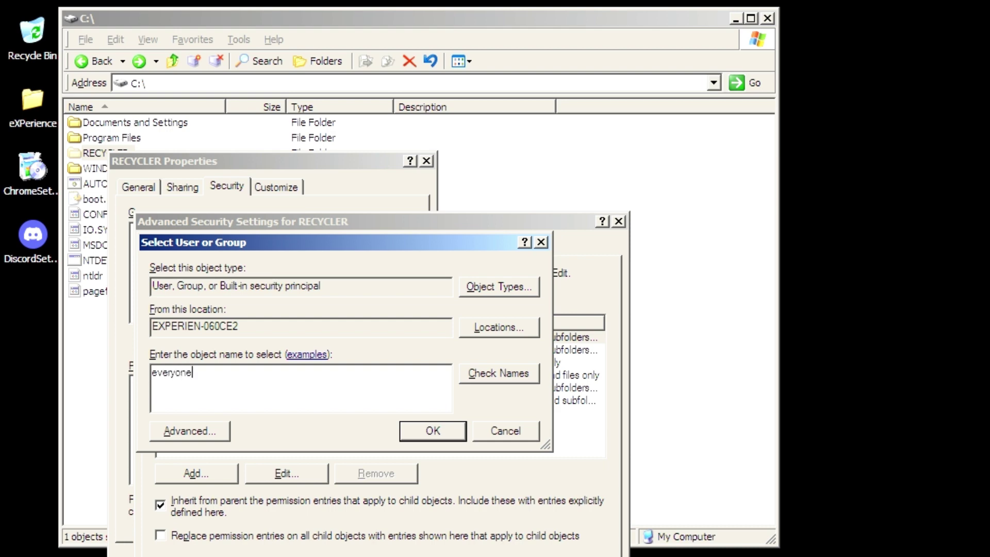
key(Return)
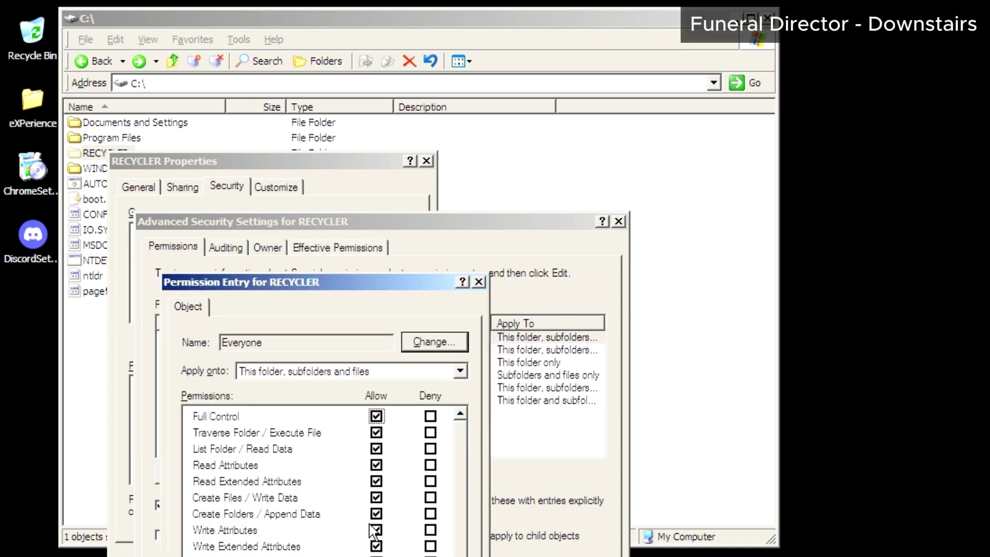
key(Return)
key(Return)
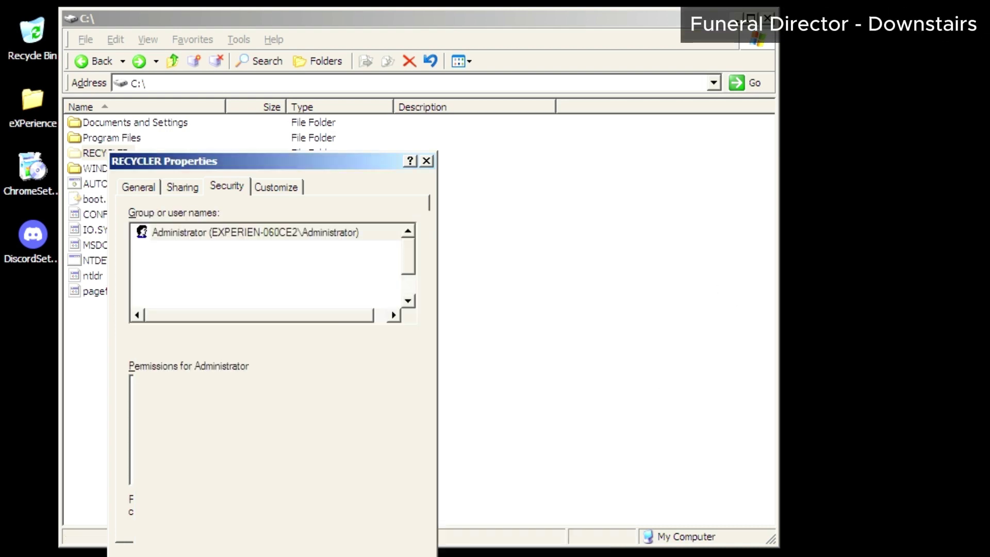
key(Return)
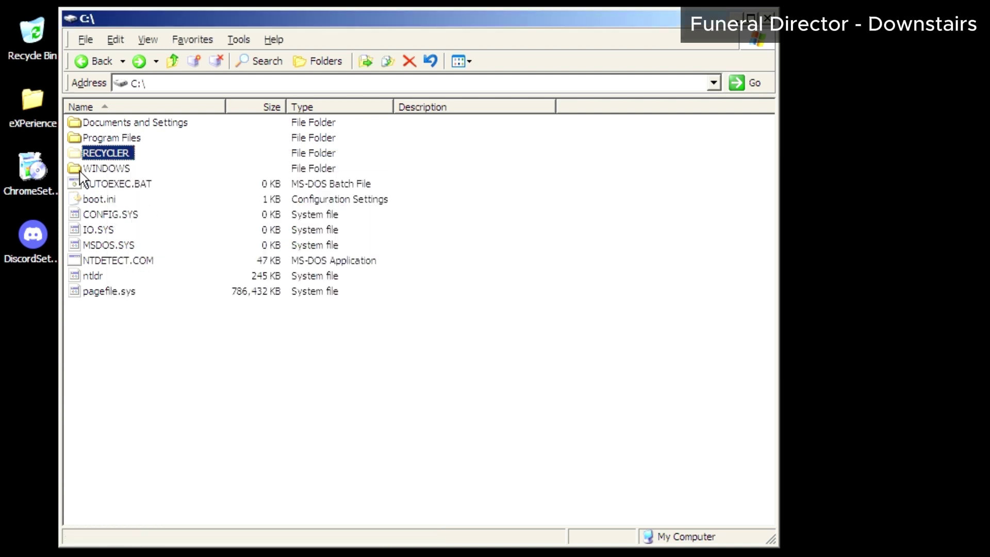
Step: Review the groups and users in the RECYCLER folder's security properties, including Everyone, and close the properties
right_click(111, 153)
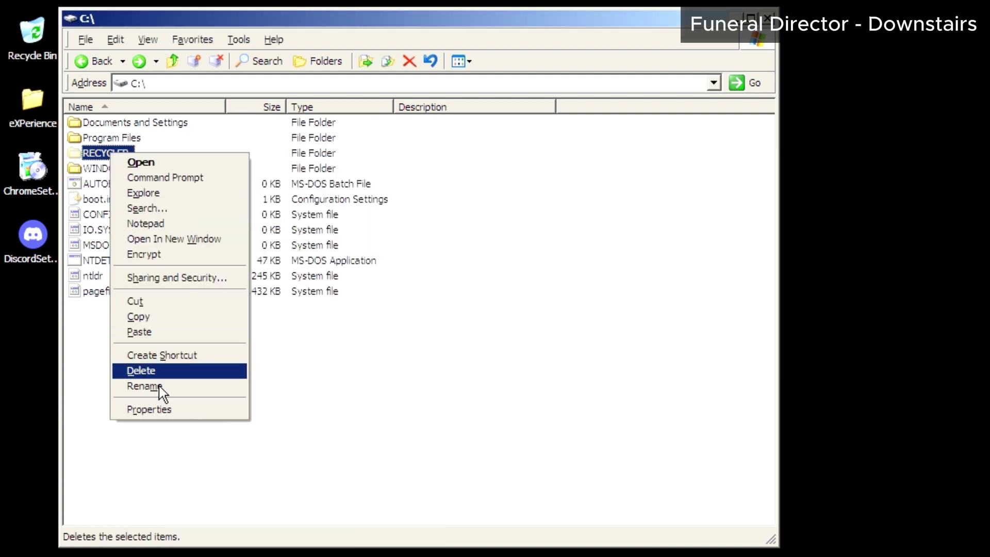
click(162, 425)
key(alt+Return)
click(247, 188)
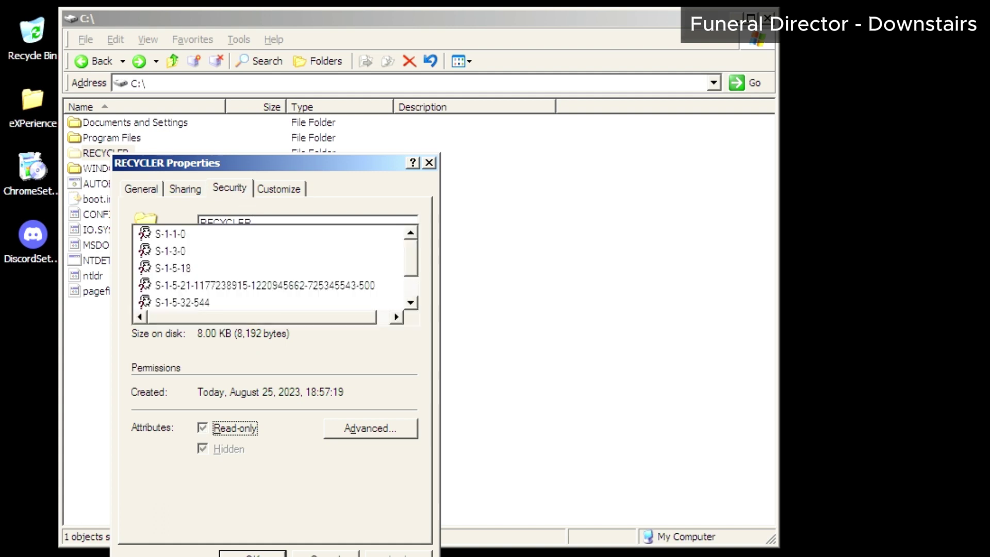
click(188, 288)
click(272, 238)
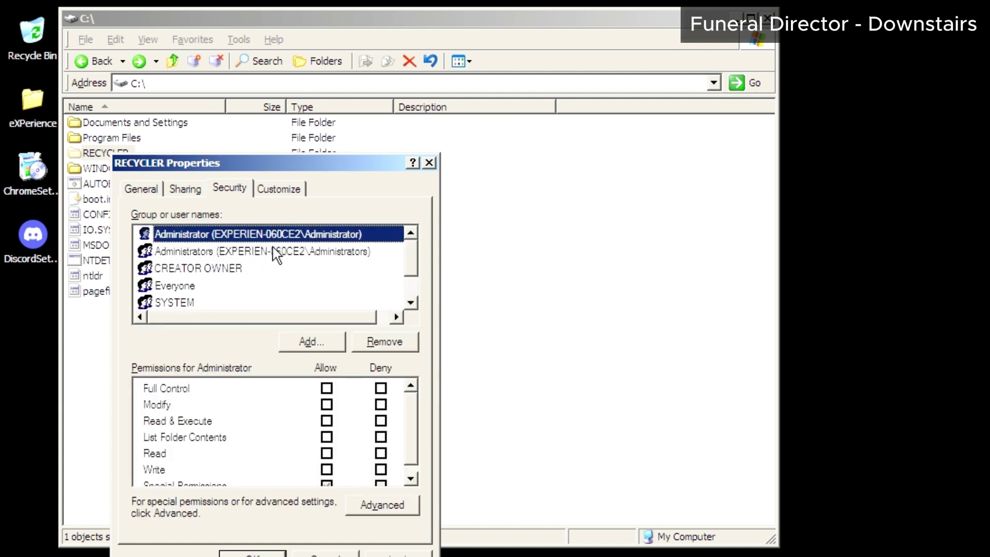
click(217, 290)
click(429, 163)
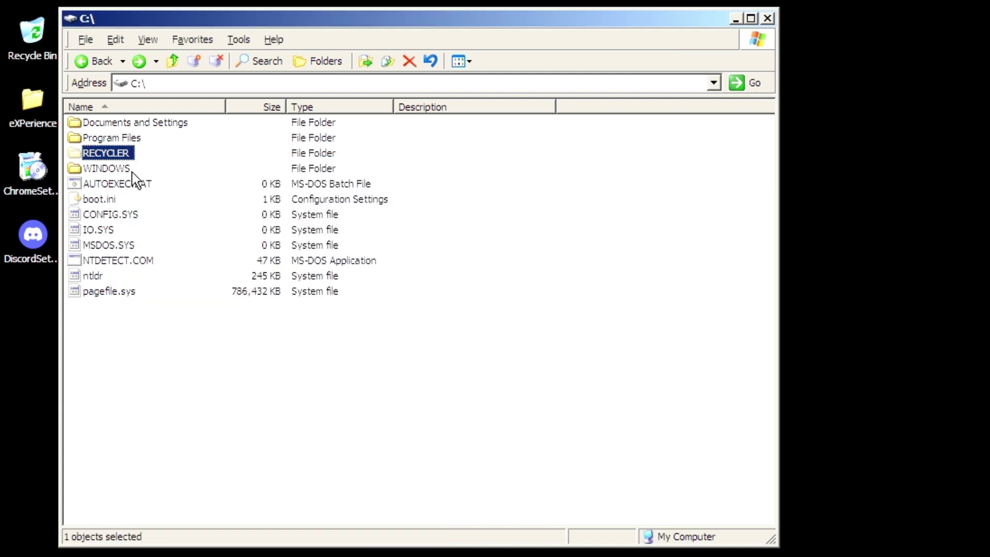
right_click(131, 162)
click(168, 386)
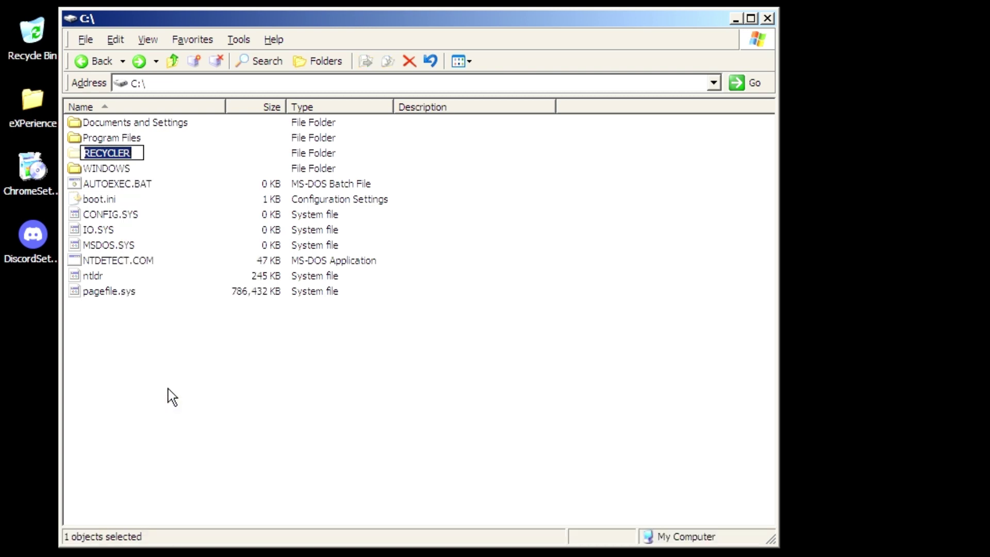
click(168, 388)
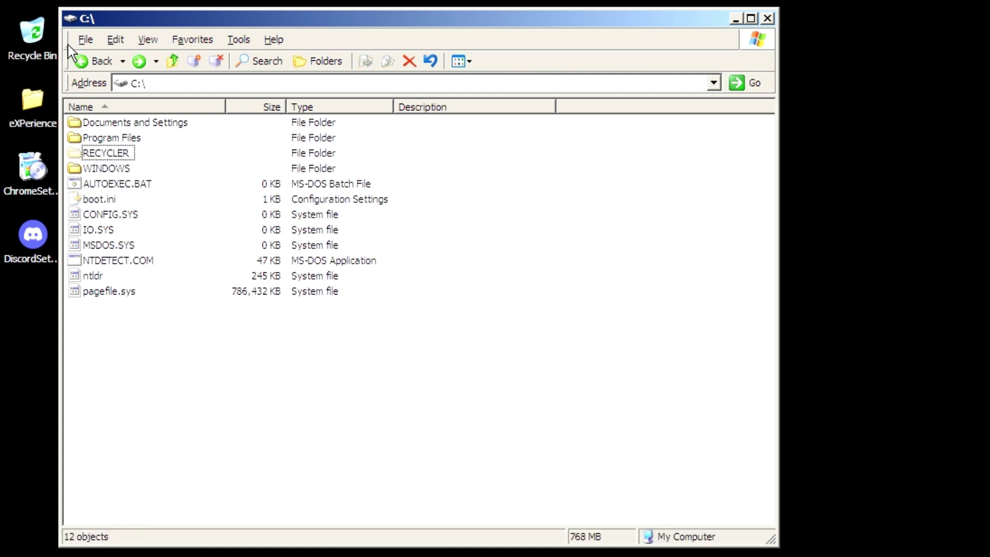
Step: Set the Recycle Bin to remove files immediately when deleted instead of storing them
right_click(47, 31)
click(82, 132)
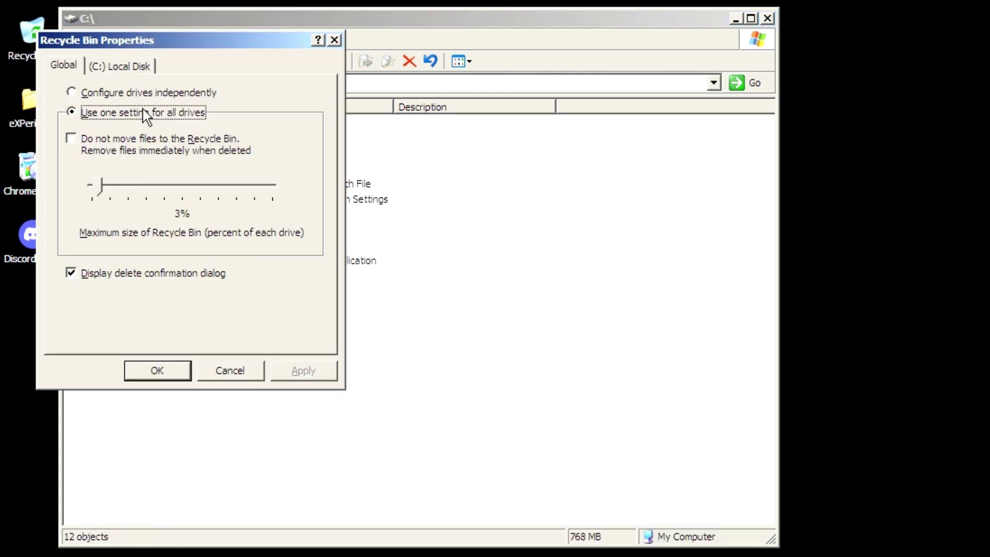
click(148, 144)
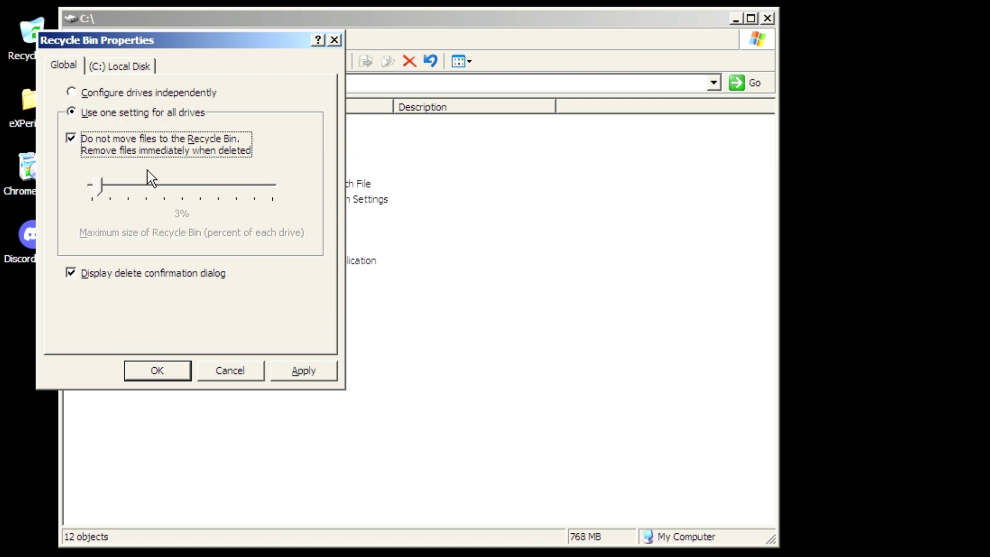
click(172, 375)
Step: Delete the RECYCLER folder from C:\, and check the contents of the Recycle Bin
right_click(99, 153)
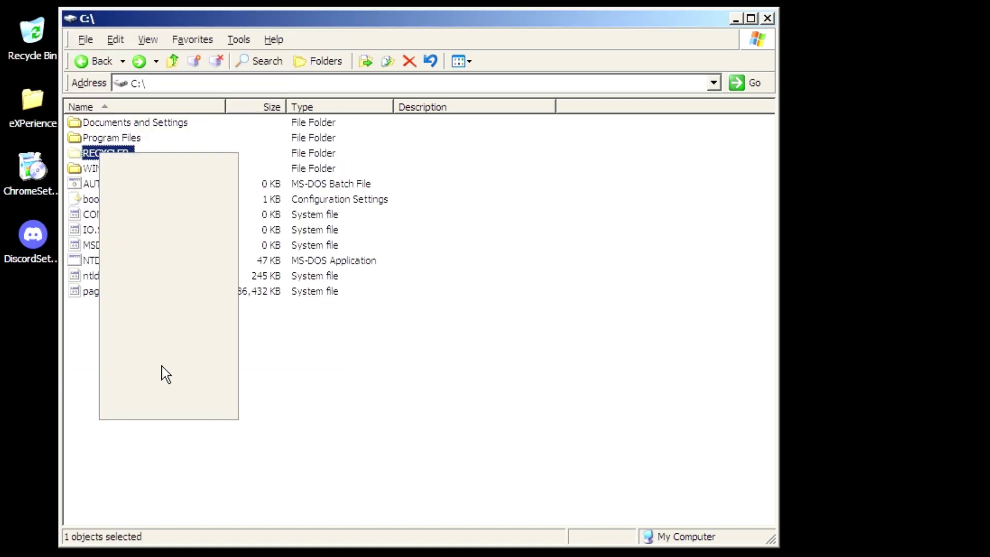
click(161, 372)
click(944, 462)
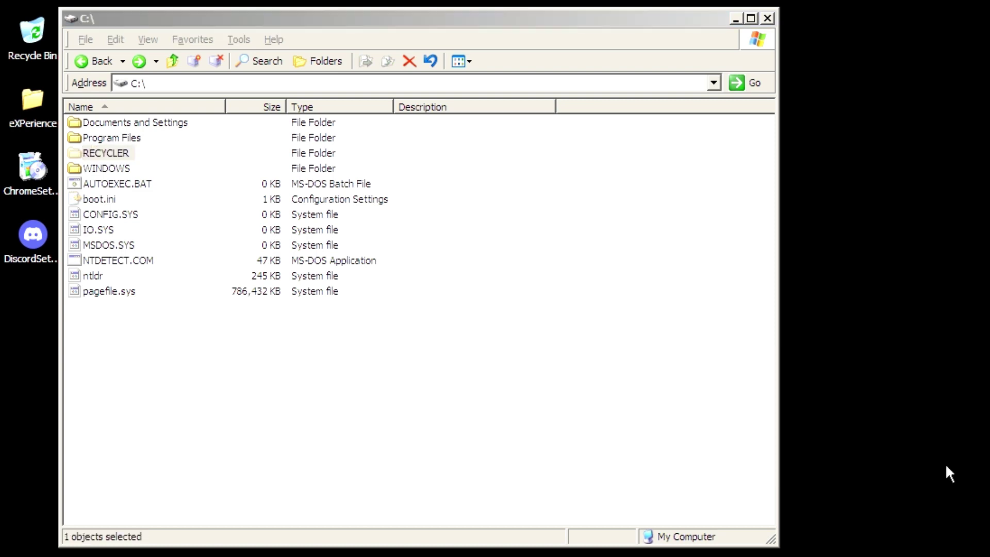
click(839, 488)
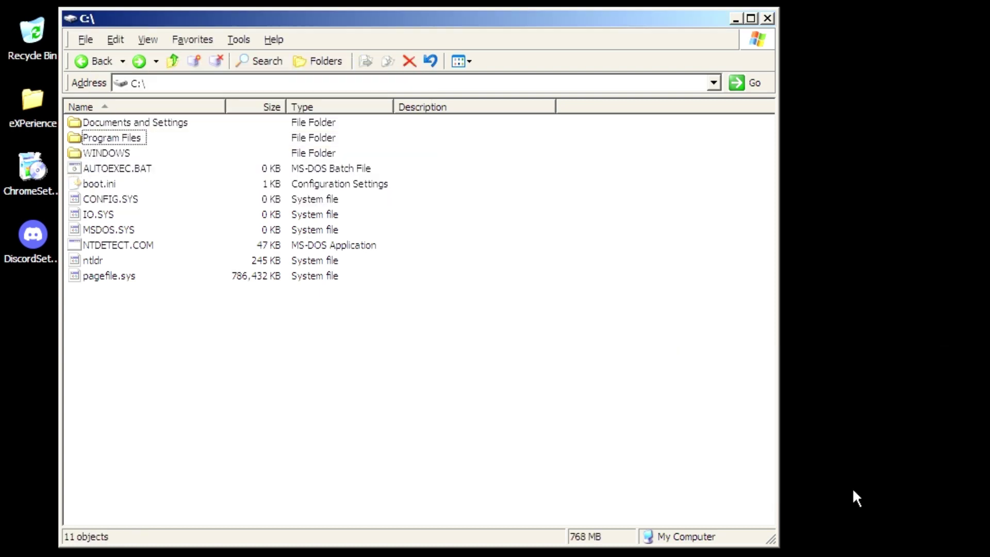
double_click(36, 37)
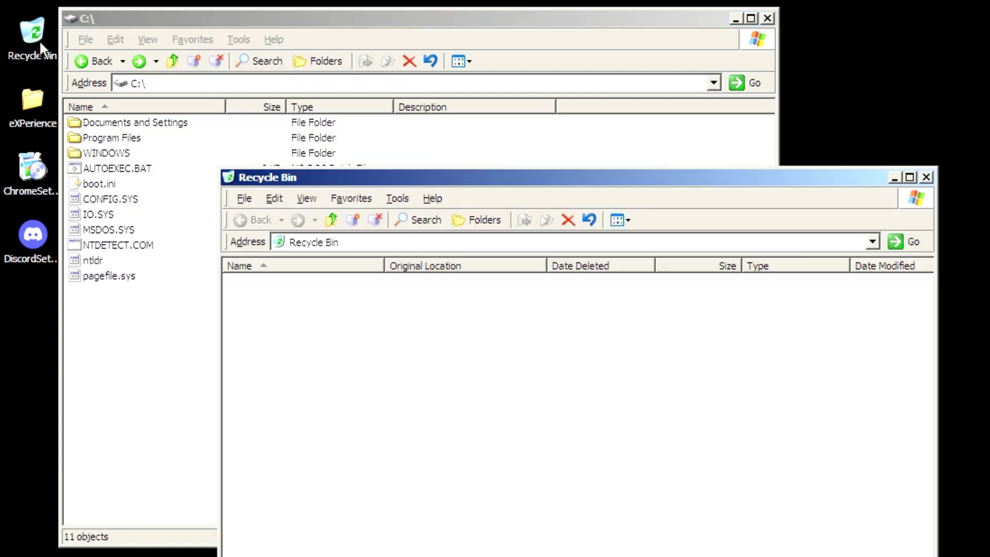
click(926, 177)
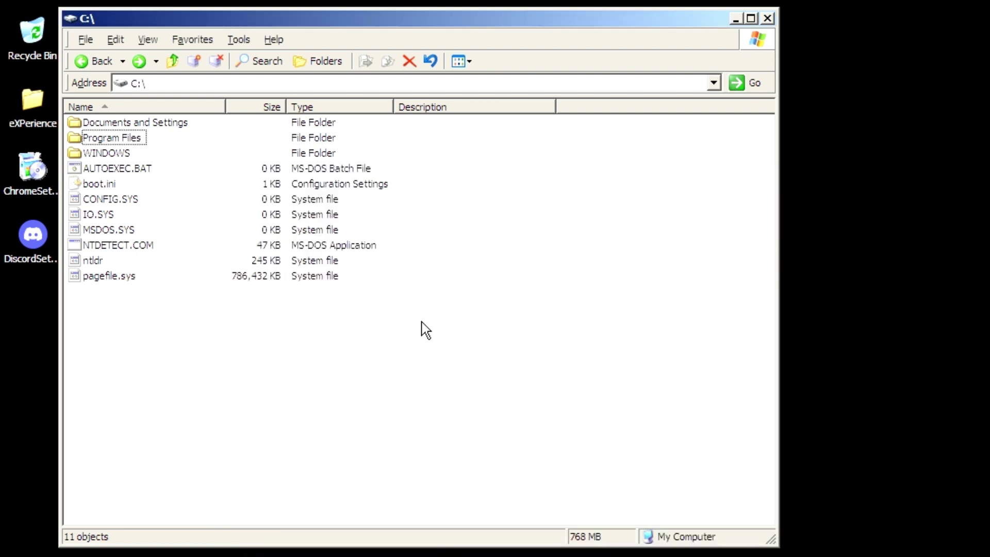
Step: Look through the C:\WINDOWS folder, and close its window and the Control Panel
double_click(106, 152)
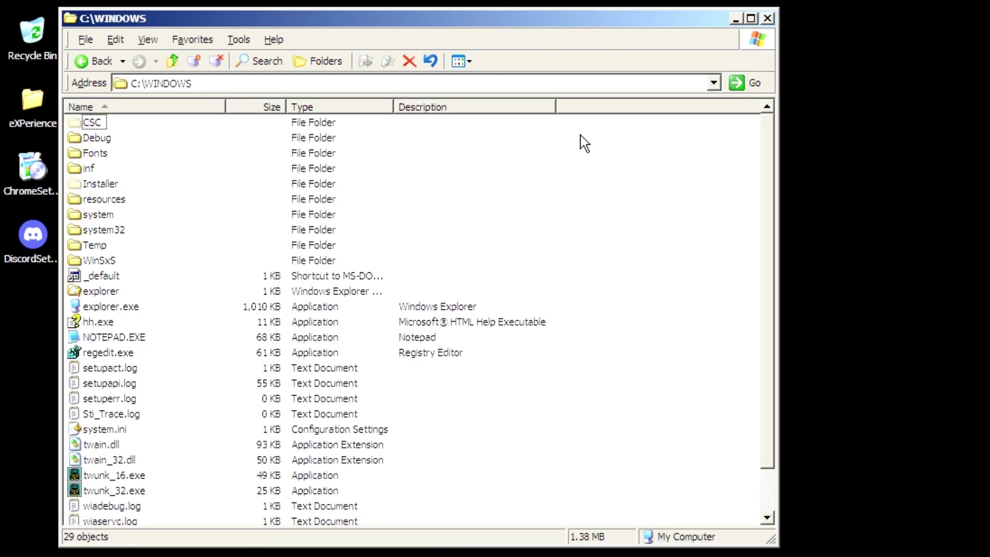
click(102, 184)
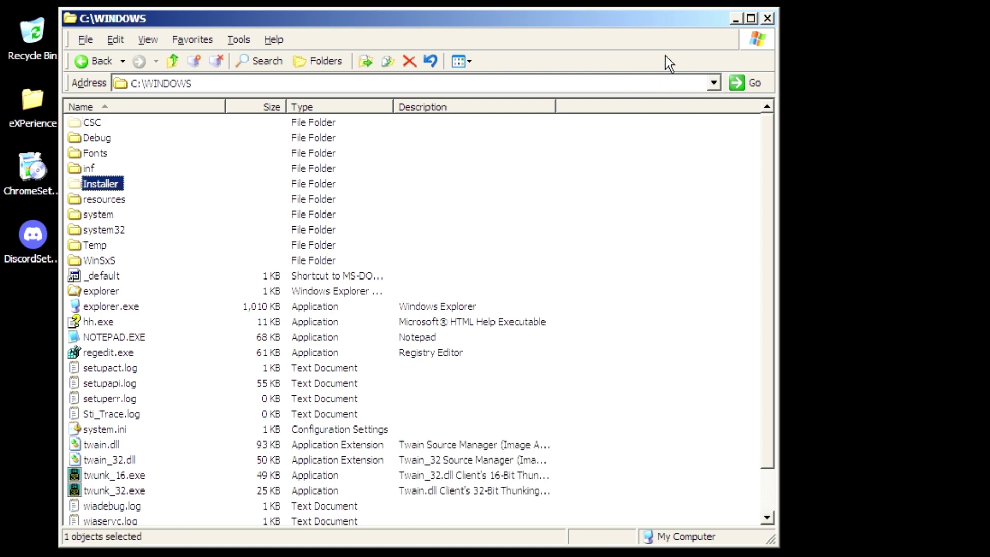
click(767, 18)
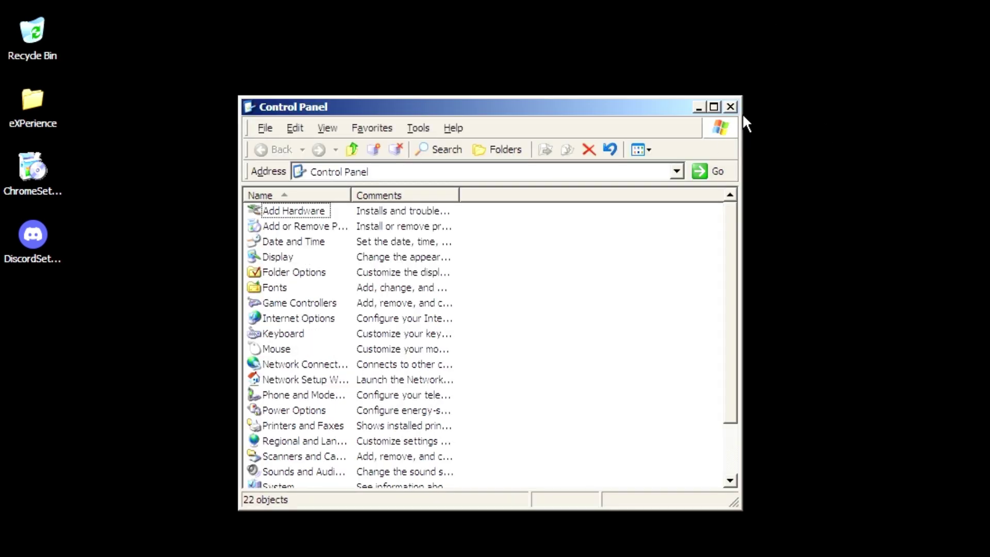
click(730, 104)
click(32, 32)
right_click(34, 23)
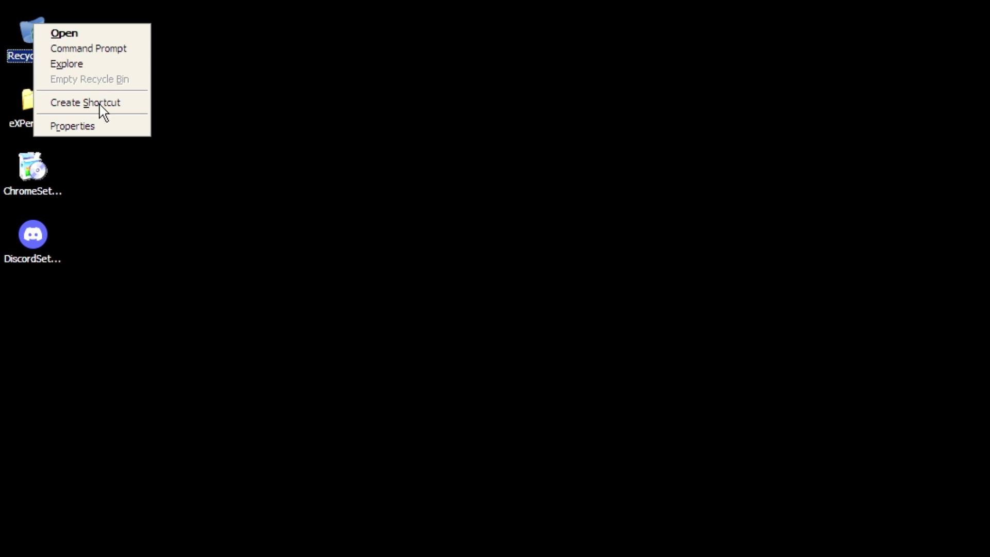
click(264, 243)
Step: Delete DiscordSetup.exe from the desktop by moving it onto the Recycle Bin, and confirm the deletion
click(64, 260)
drag(32, 234, 40, 41)
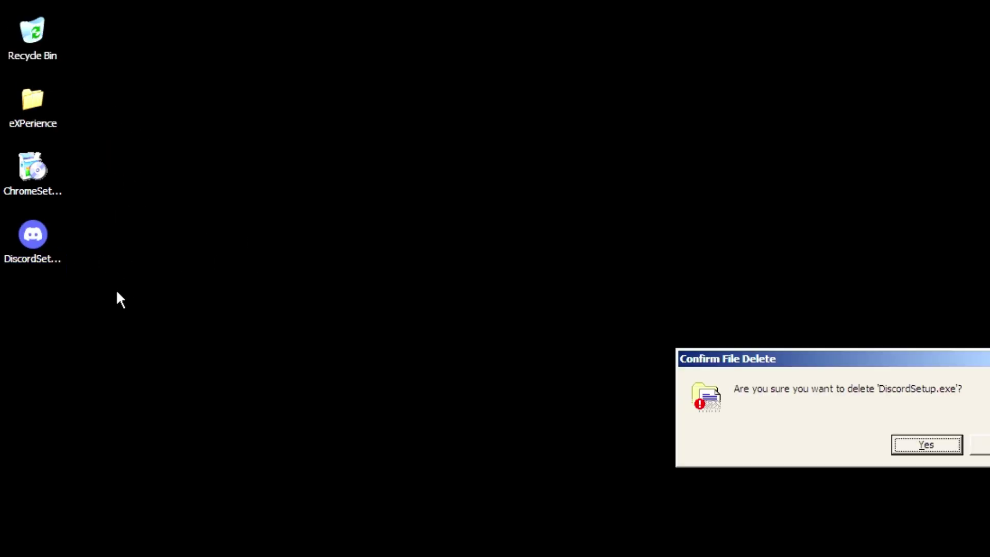
click(958, 446)
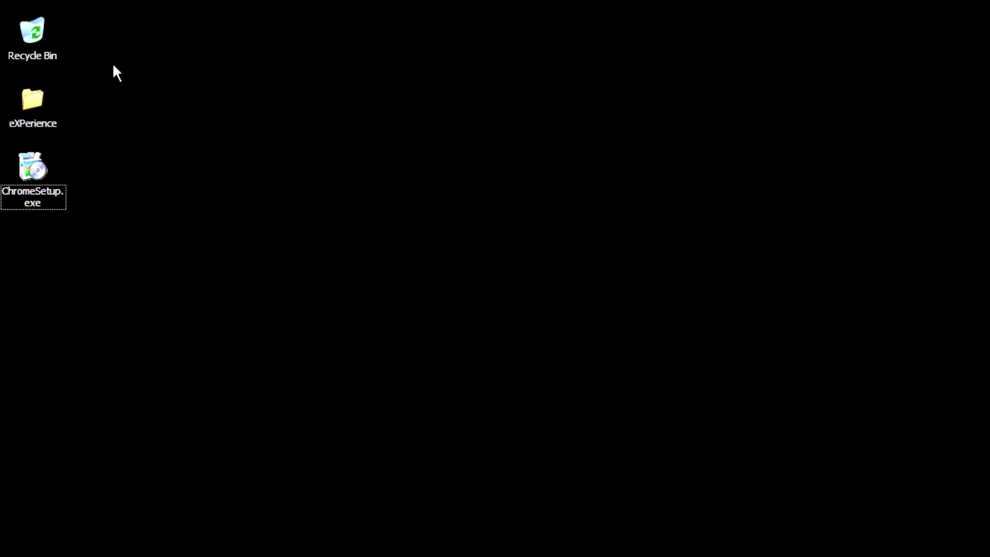
Step: Set the Recycle Bin to store deleted files by turning off immediate removal for all drives
right_click(29, 40)
click(79, 150)
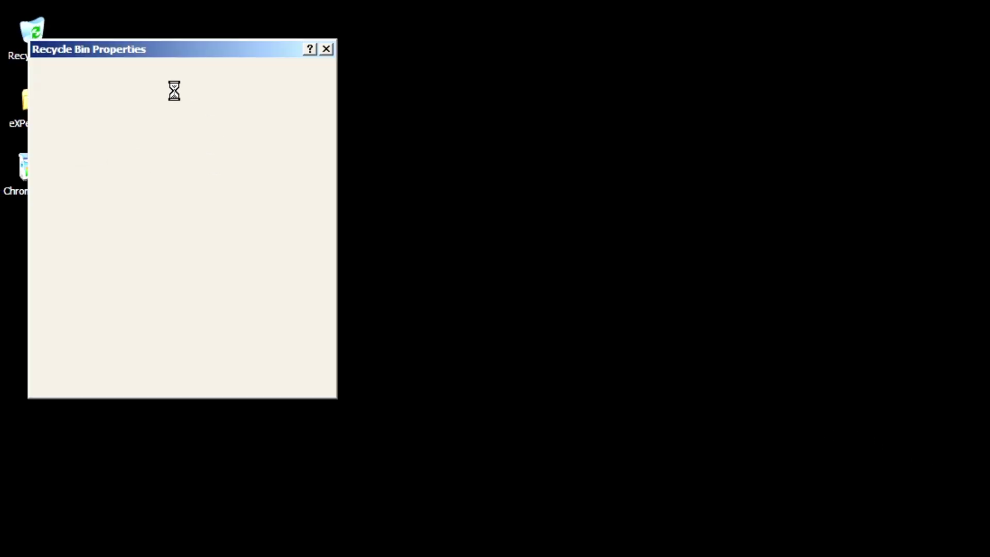
click(183, 150)
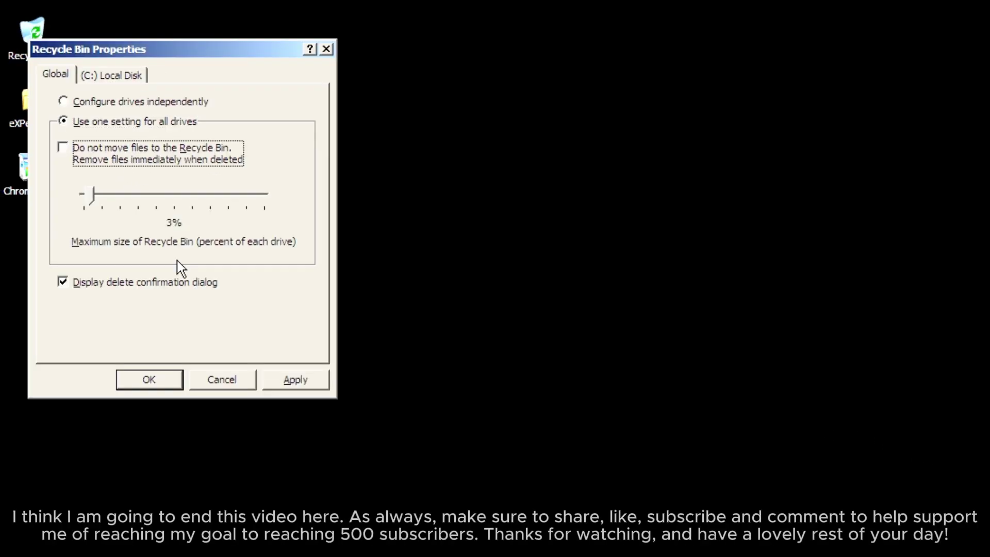
click(156, 385)
Step: Delete ChromeSetup.exe from the desktop by moving it onto the Recycle Bin, and open the bin
click(52, 112)
drag(39, 172, 35, 37)
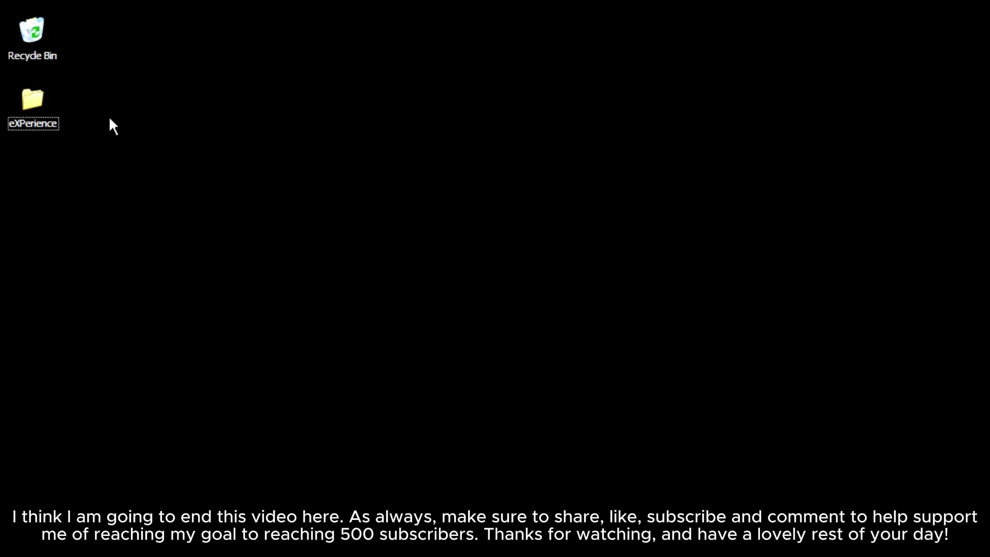
click(31, 32)
double_click(38, 32)
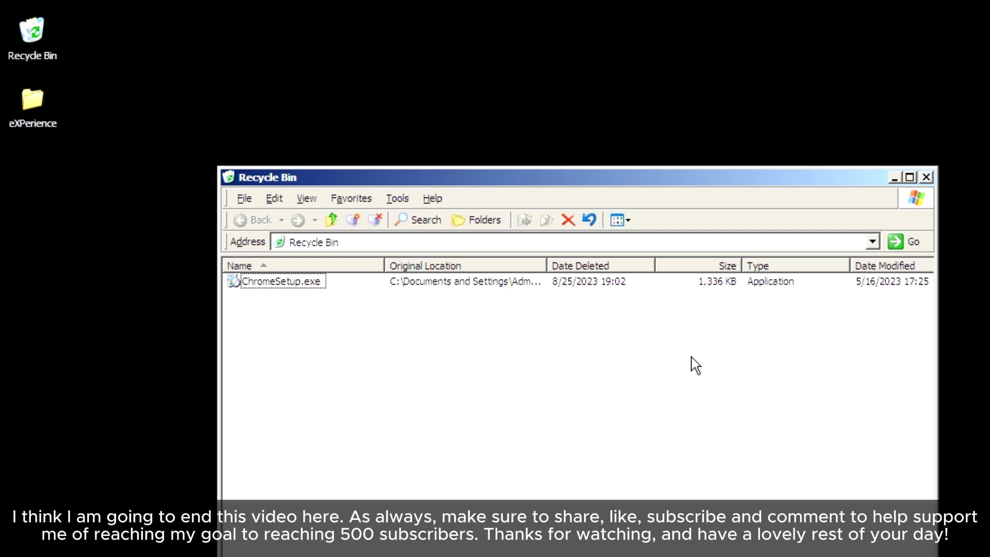
Step: Check the ChromeSetup.exe entry in the Recycle Bin, and close the window
right_click(289, 283)
click(240, 273)
click(539, 288)
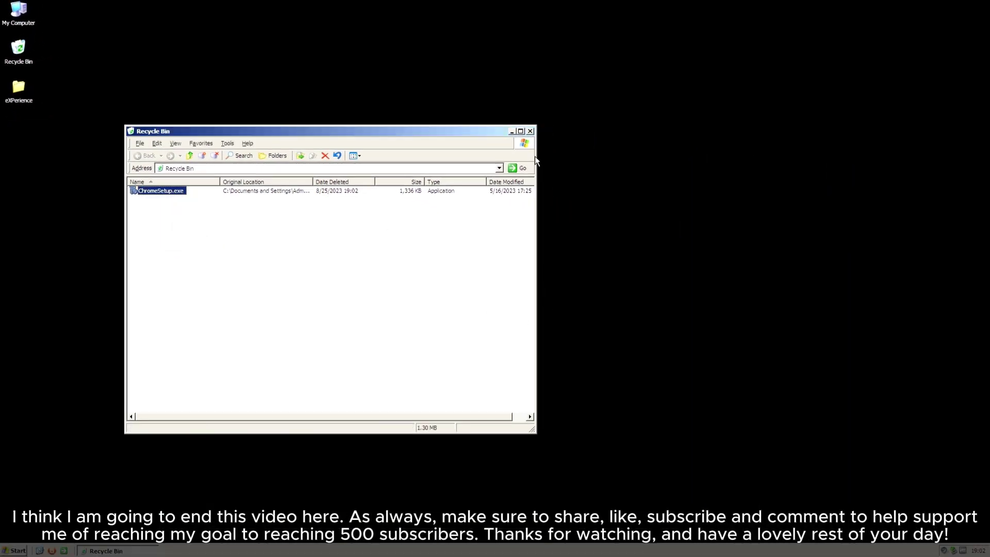
click(531, 132)
key(super)
drag(162, 484, 309, 349)
drag(257, 365, 21, 51)
right_click(21, 50)
click(70, 91)
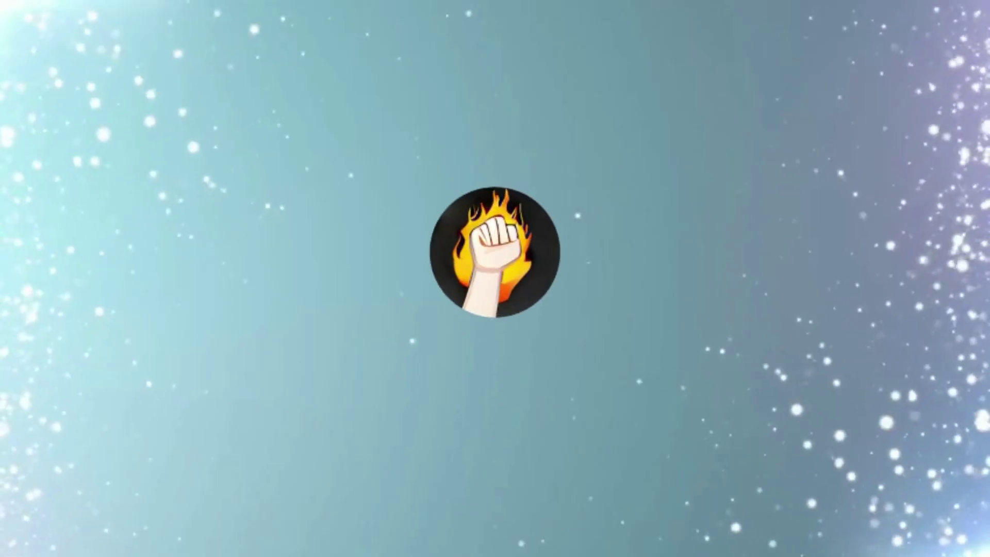